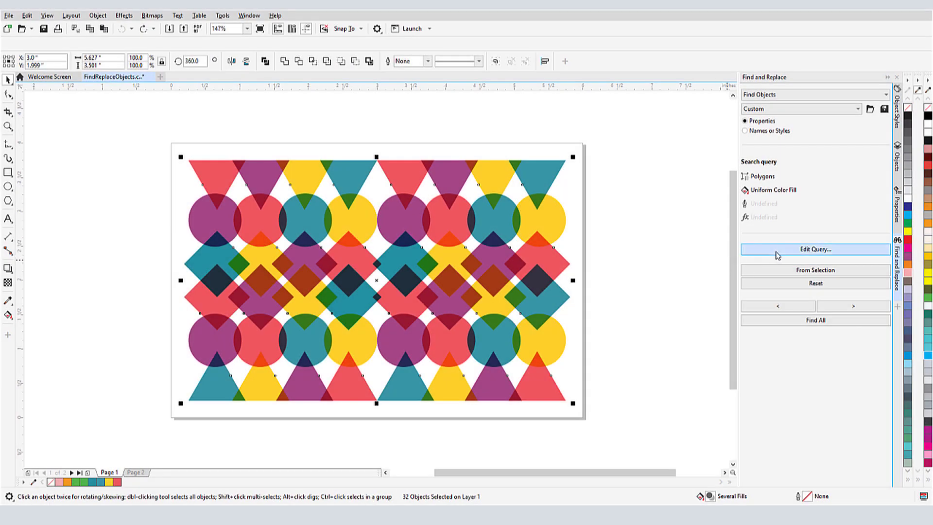
Edit the search query to match polygons with 3 sides
left_click(777, 250)
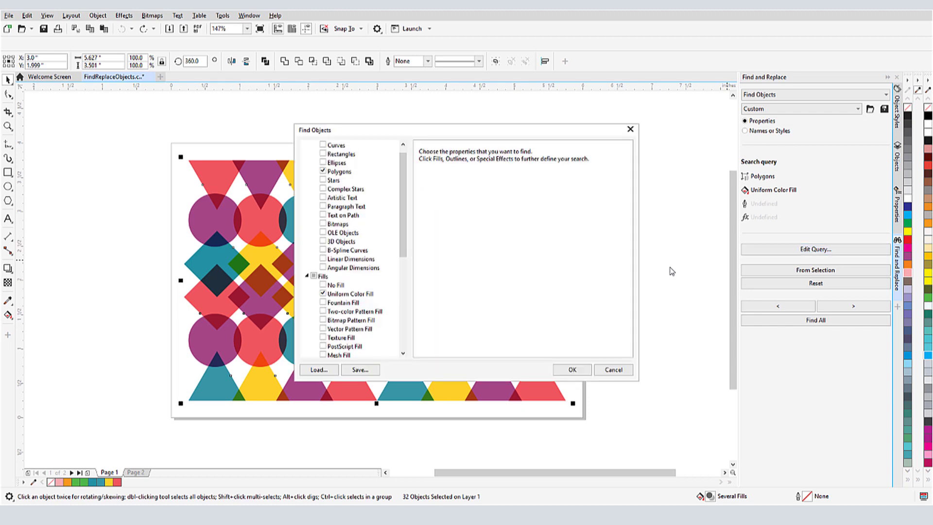
left_click(344, 174)
left_click(475, 153)
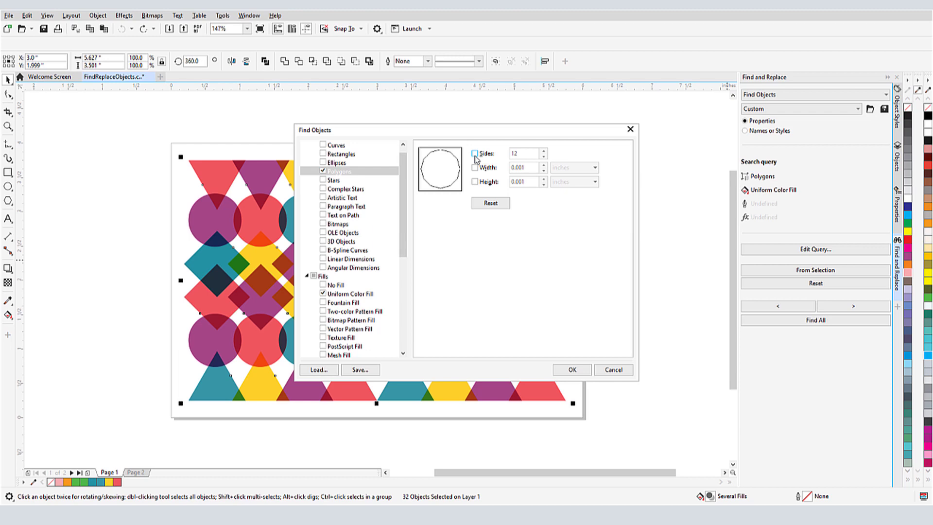
type("3")
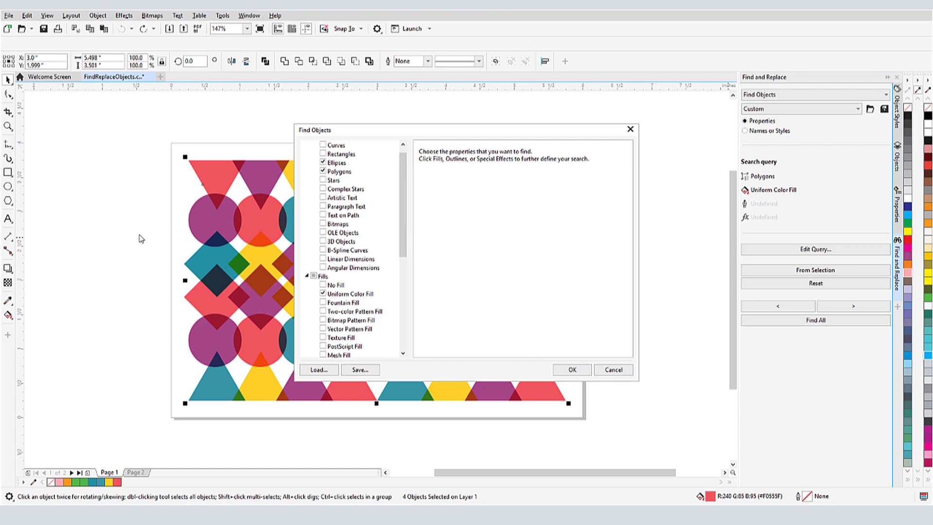
Require a uniform fill of the red sampled from the pattern, then select all matches
left_click(332, 293)
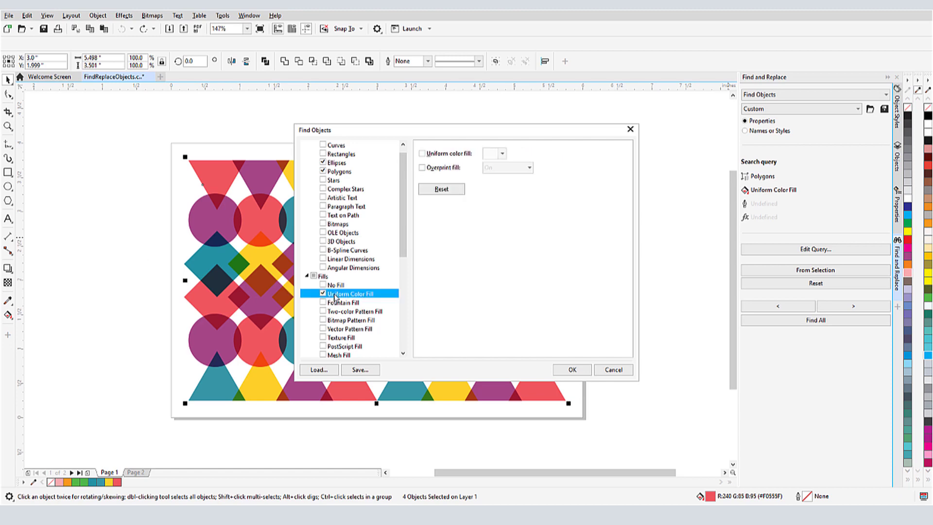
left_click(422, 153)
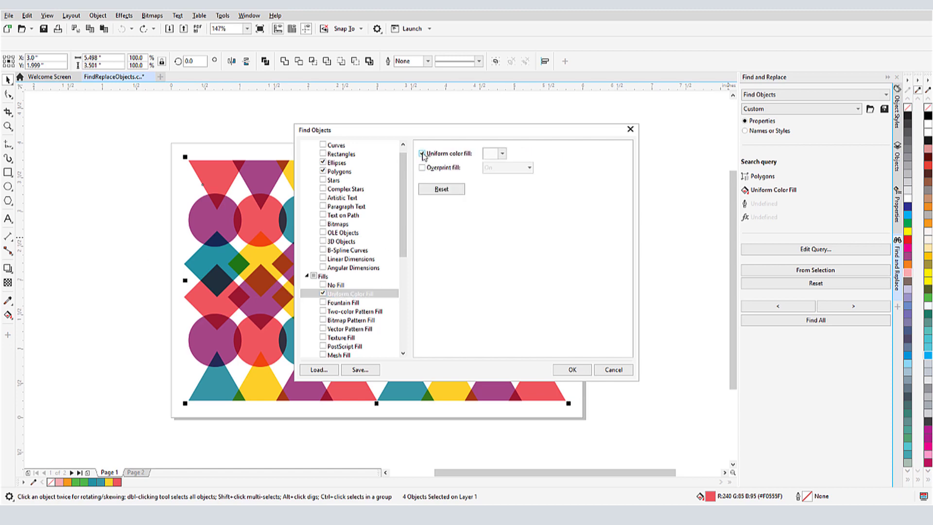
left_click(501, 153)
left_click(576, 302)
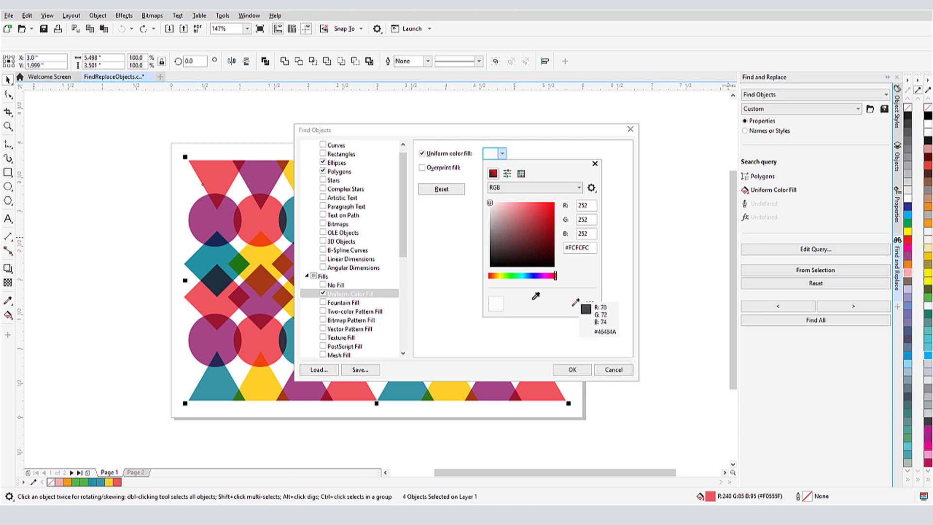
left_click(220, 308)
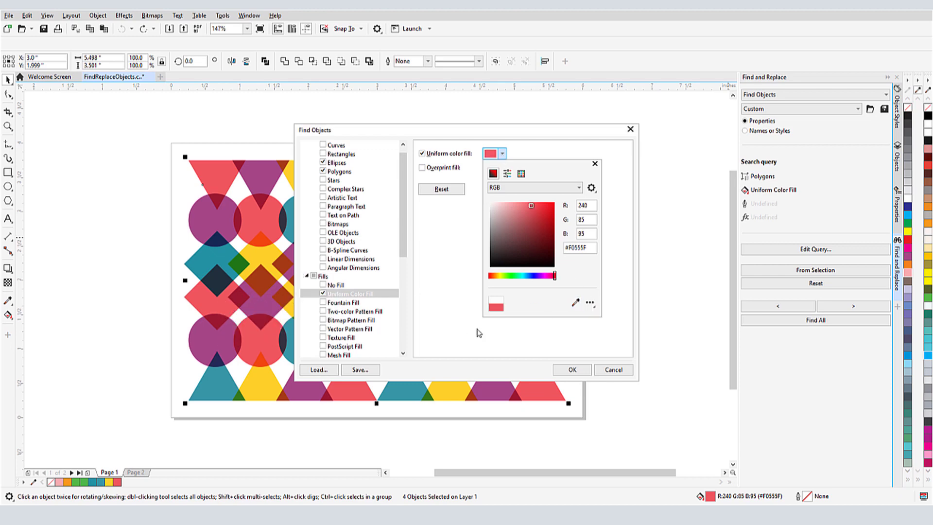
left_click(572, 370)
left_click(779, 322)
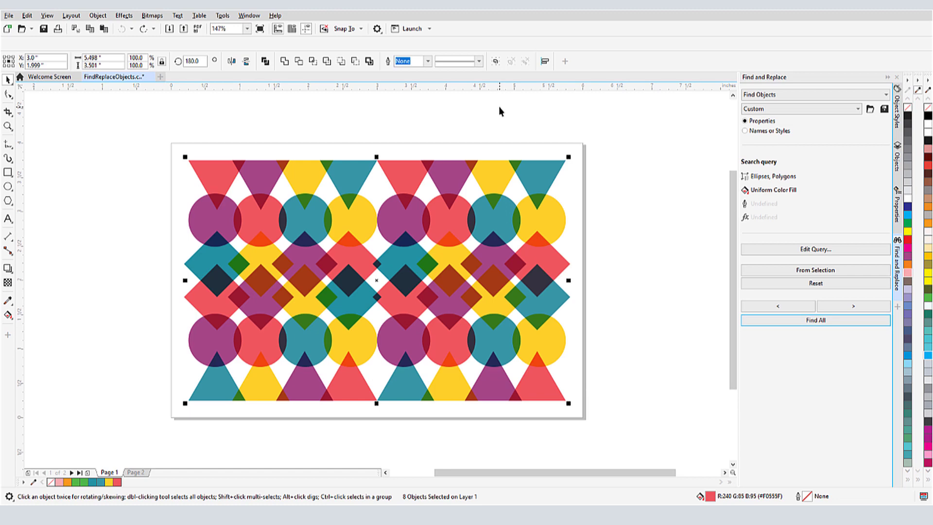
left_click(427, 61)
Apply a 10 px outline width to the found red triangles and circles
left_click(422, 133)
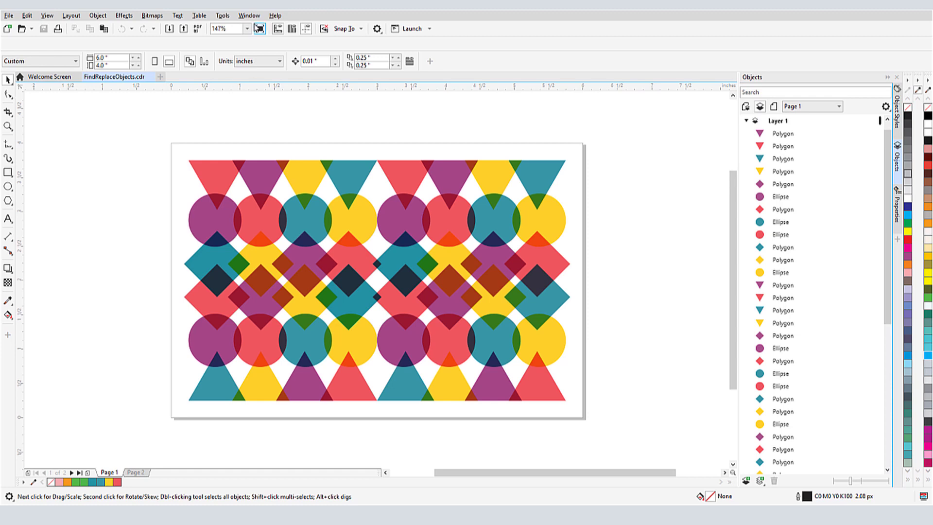
Open the Find and Replace docker from the menus
left_click(249, 15)
mouse_move(281, 146)
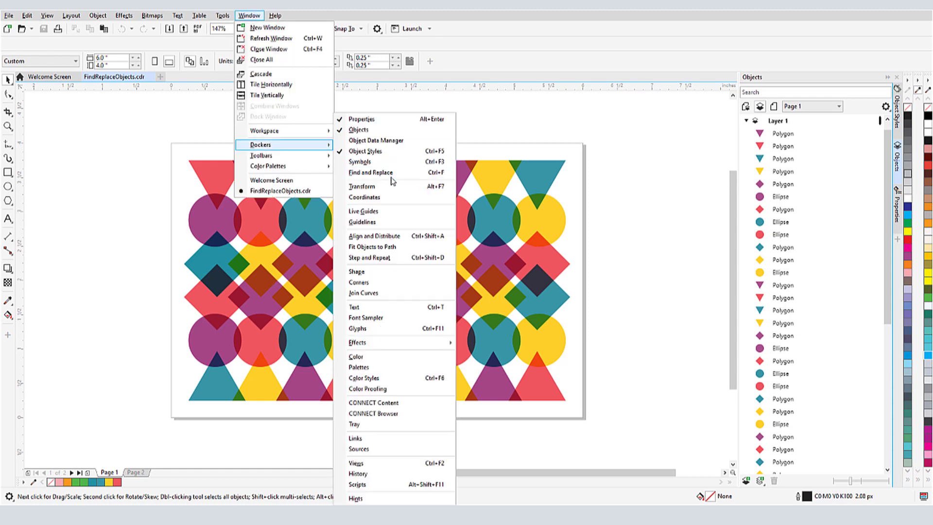
mouse_move(27, 16)
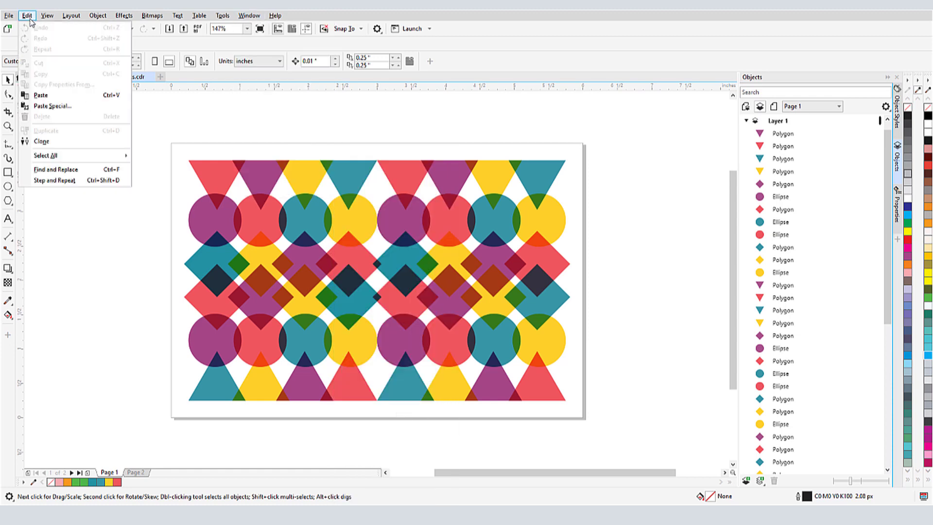
left_click(85, 171)
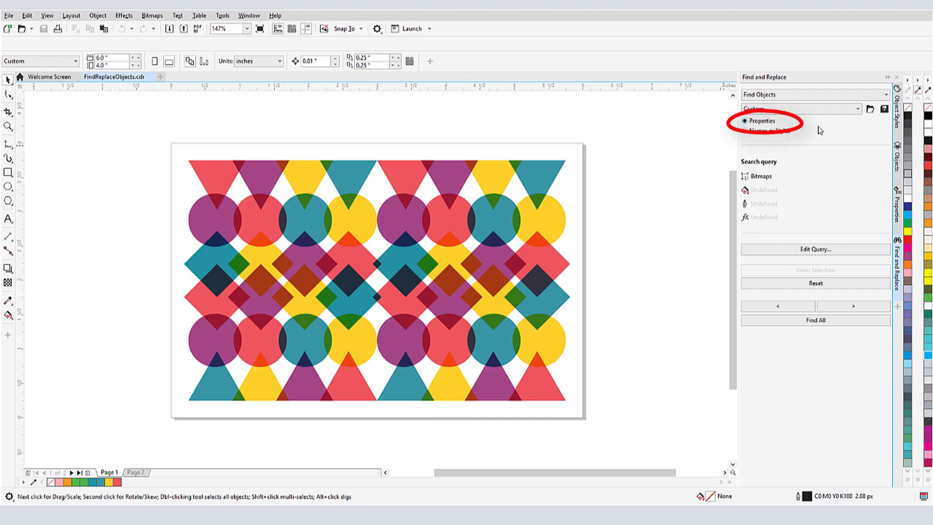
Look over the saved search presets and the Open preset dialog, then cancel without loading
left_click(857, 110)
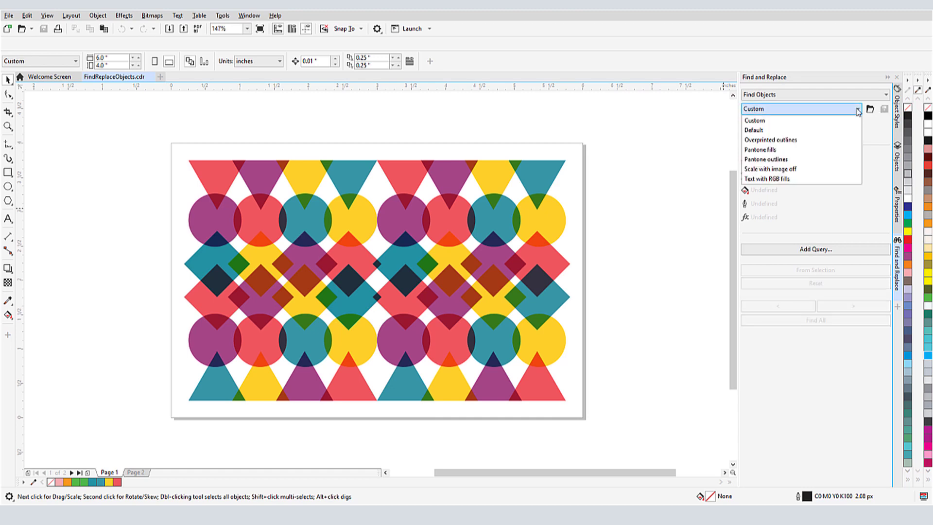
left_click(871, 130)
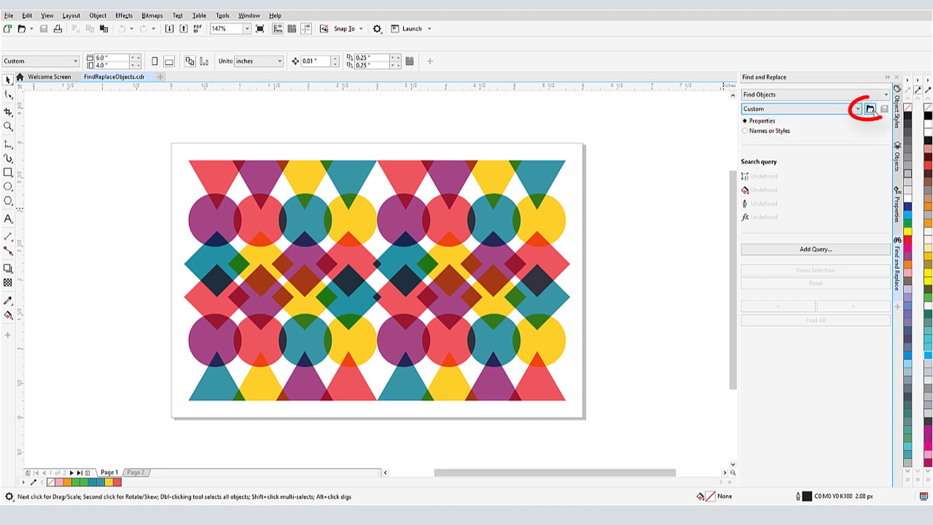
left_click(870, 109)
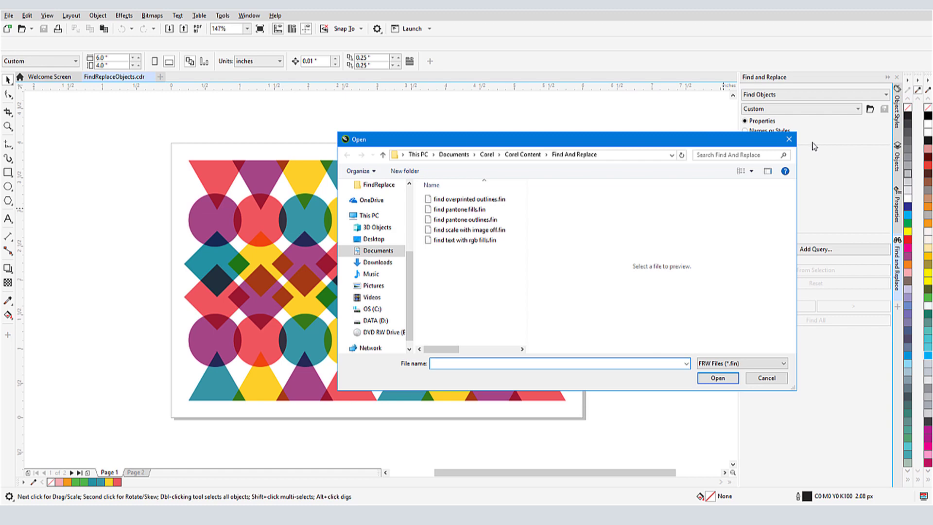
left_click(788, 139)
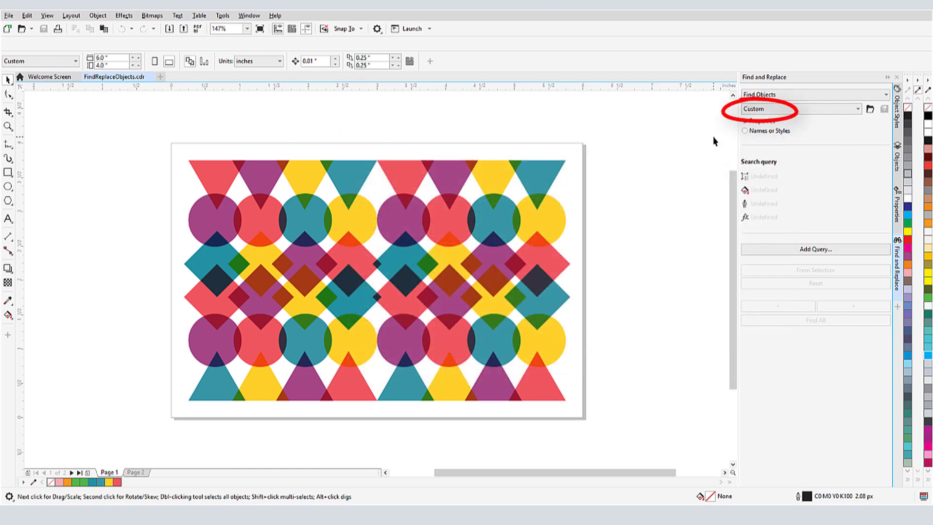
Build a new query matching Polygons with a Uniform Color Fill
left_click(807, 249)
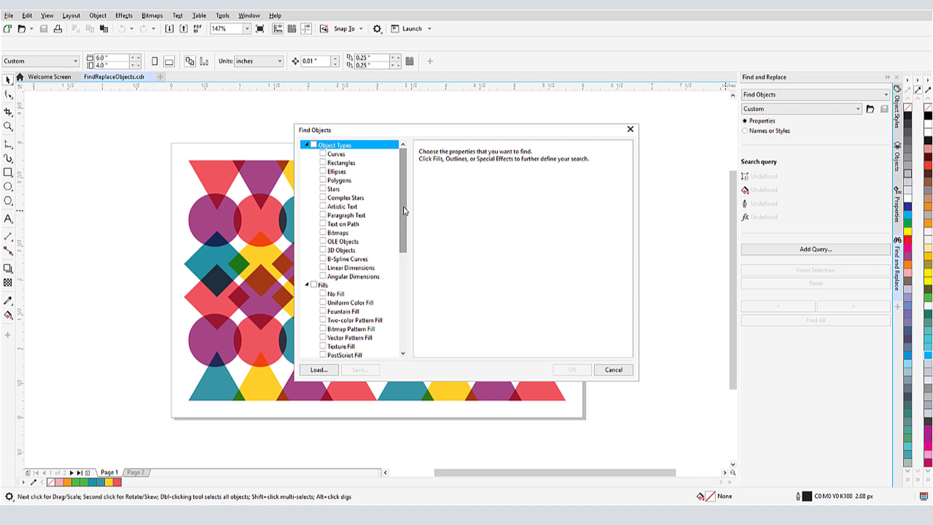
mouse_move(403, 206)
left_mouse_down()
mouse_move(406, 287)
mouse_move(404, 207)
left_mouse_up()
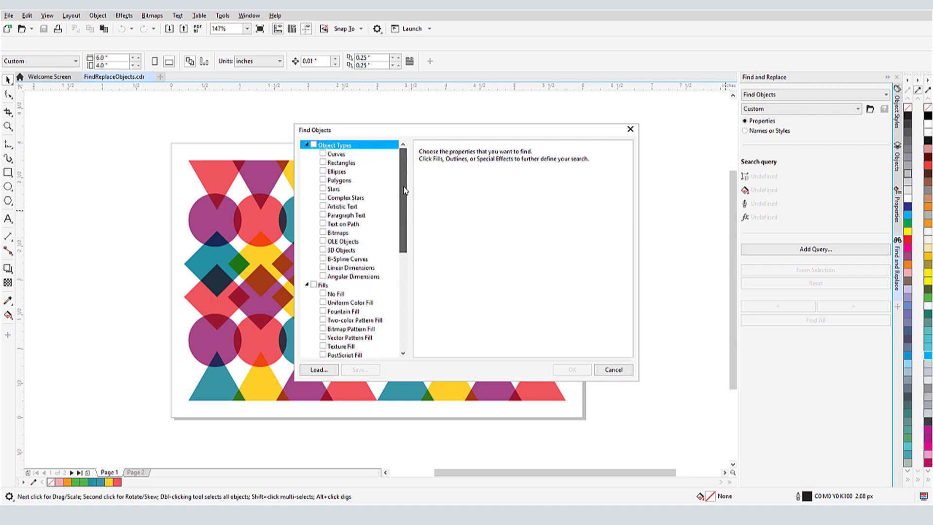
left_click(323, 179)
left_click(323, 302)
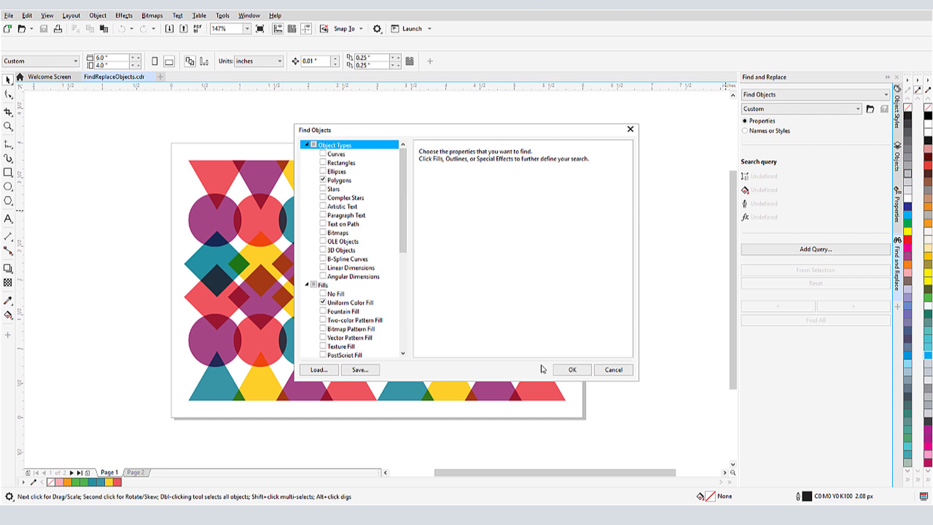
left_click(569, 370)
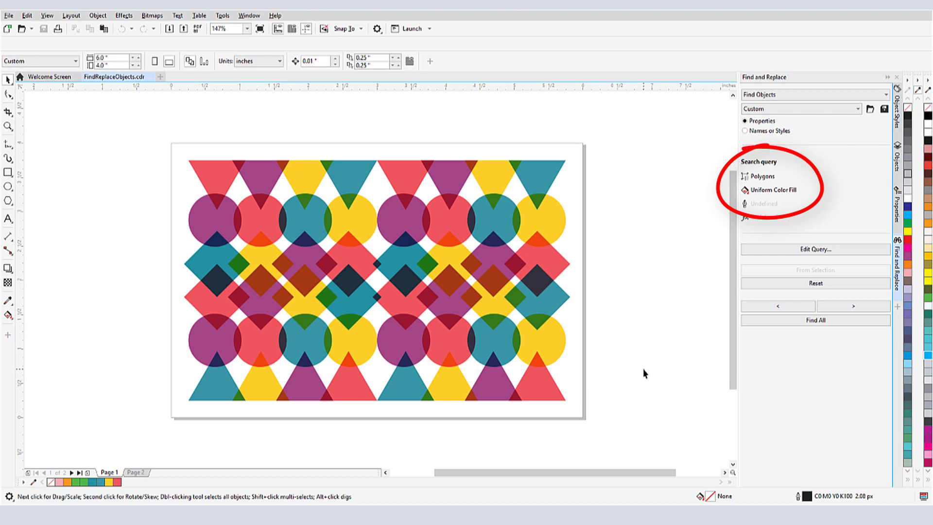
Step through several matches, then select all 32 matching polygons and list them in Objects
left_click(854, 306)
left_click(854, 306)
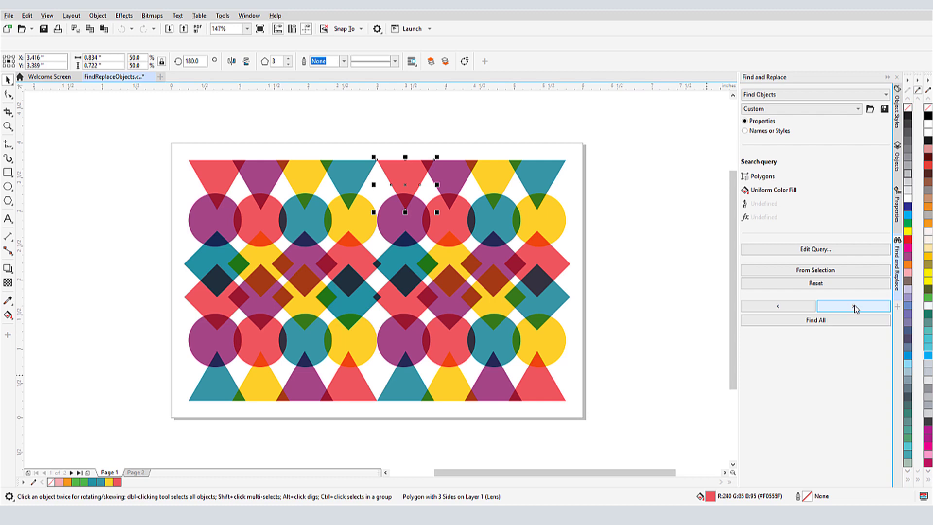
left_click(853, 306)
left_click(853, 306)
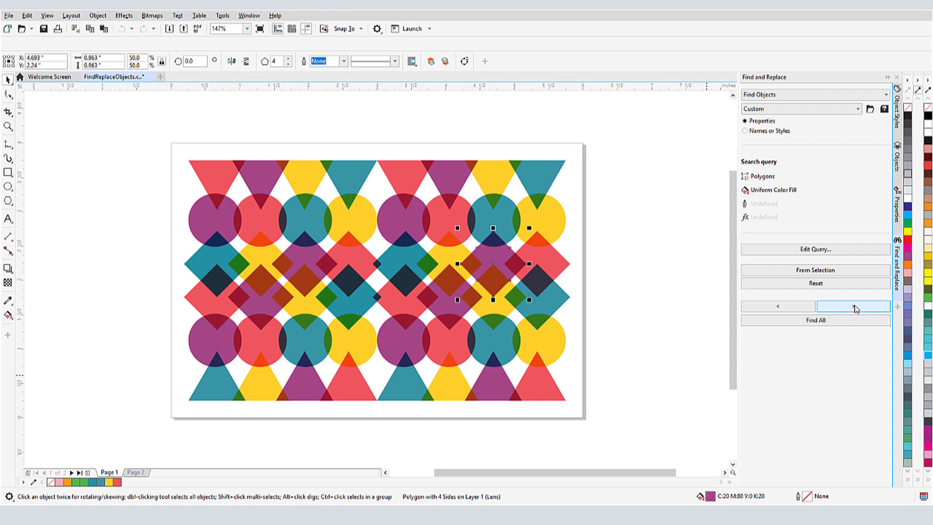
left_click(853, 322)
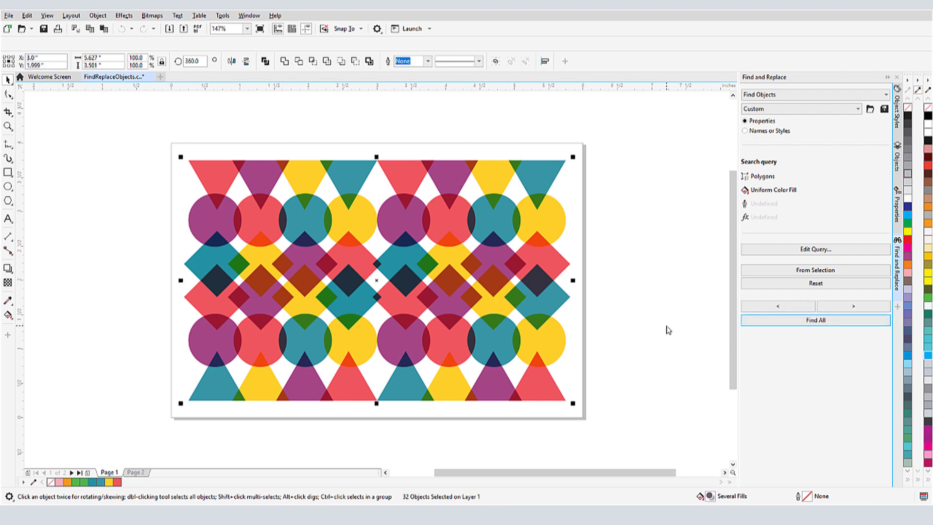
left_click(897, 167)
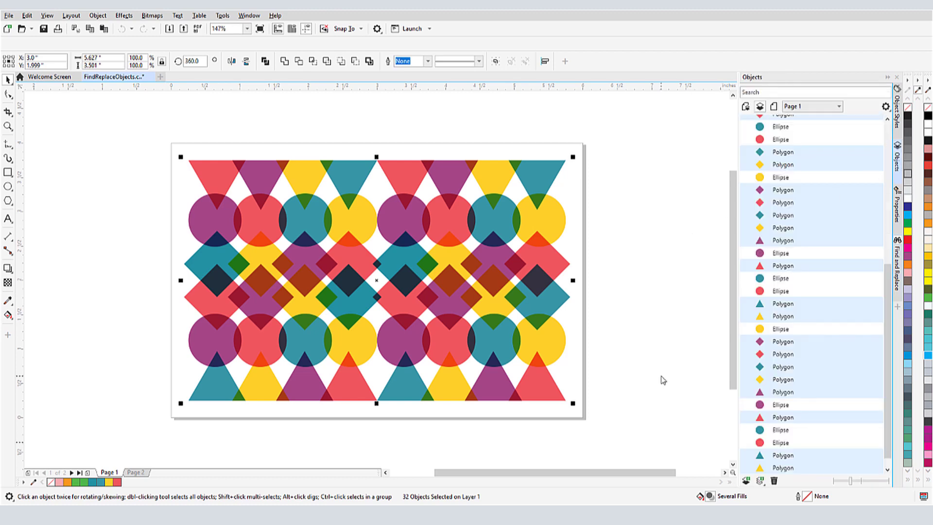
left_click(907, 272)
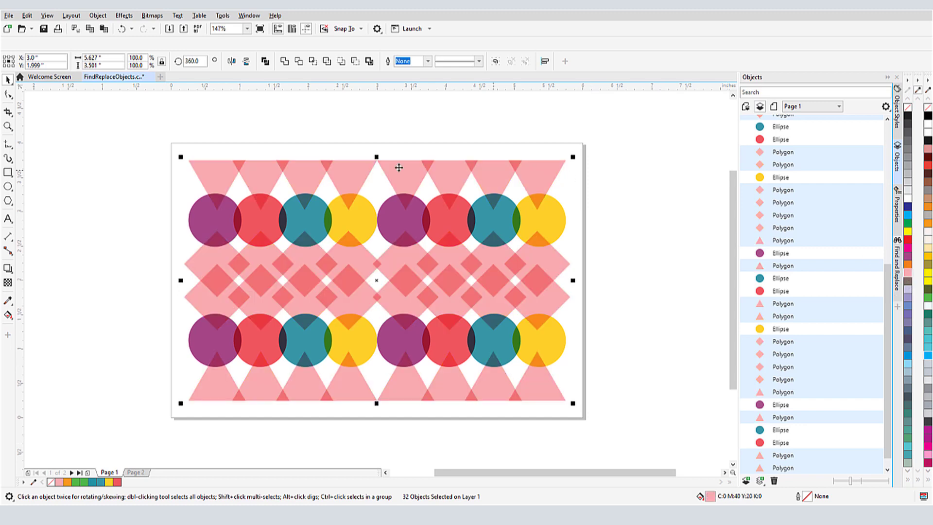
left_click(428, 61)
left_click(411, 134)
key("ctrl+z")
key("ctrl+z")
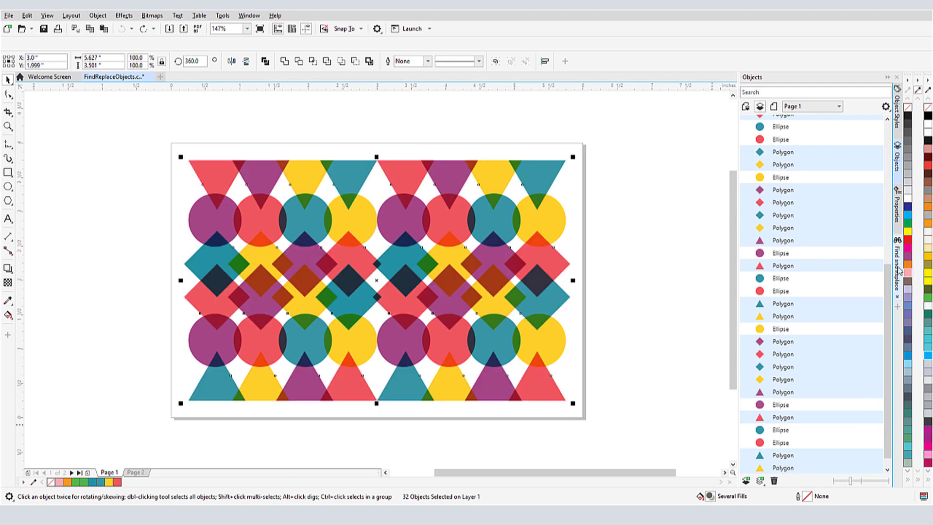
left_click(897, 270)
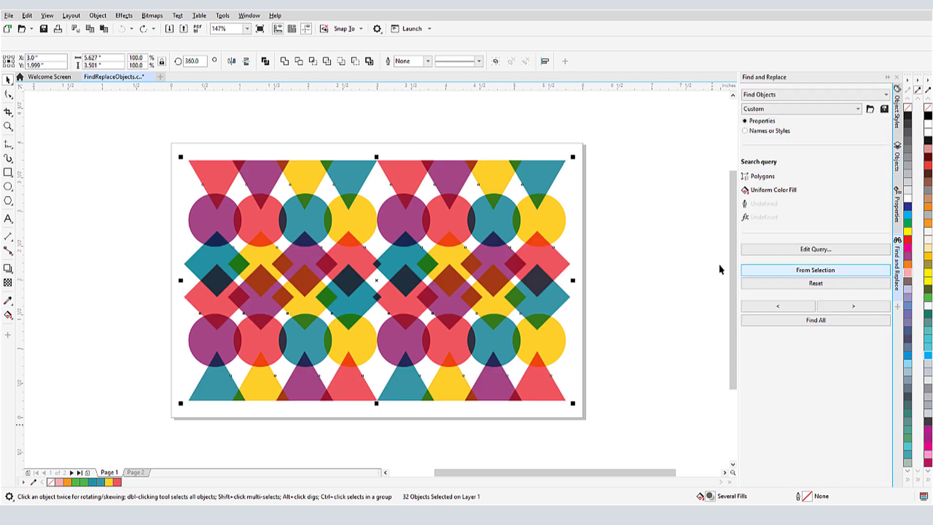
Edit the query so polygons must have 3 sides
left_click(777, 252)
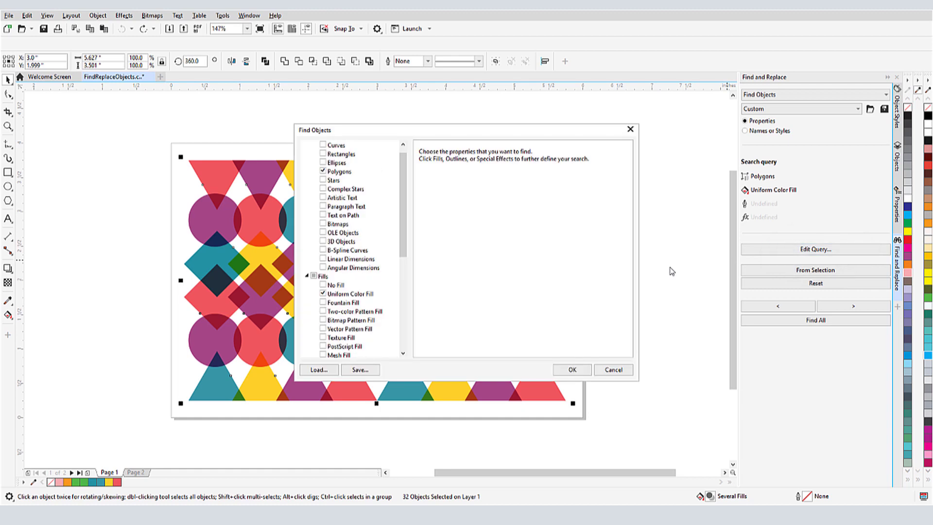
left_click(340, 171)
left_click(475, 153)
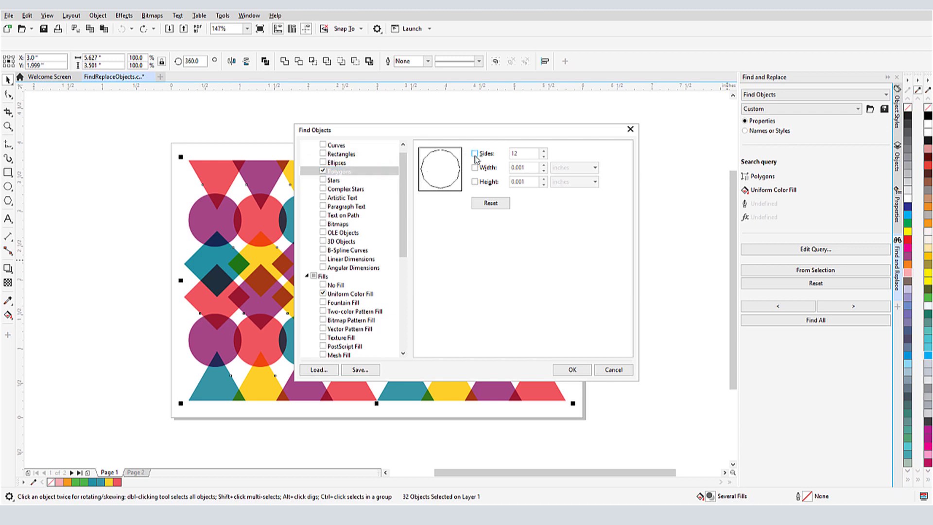
double_click(511, 154)
type("3")
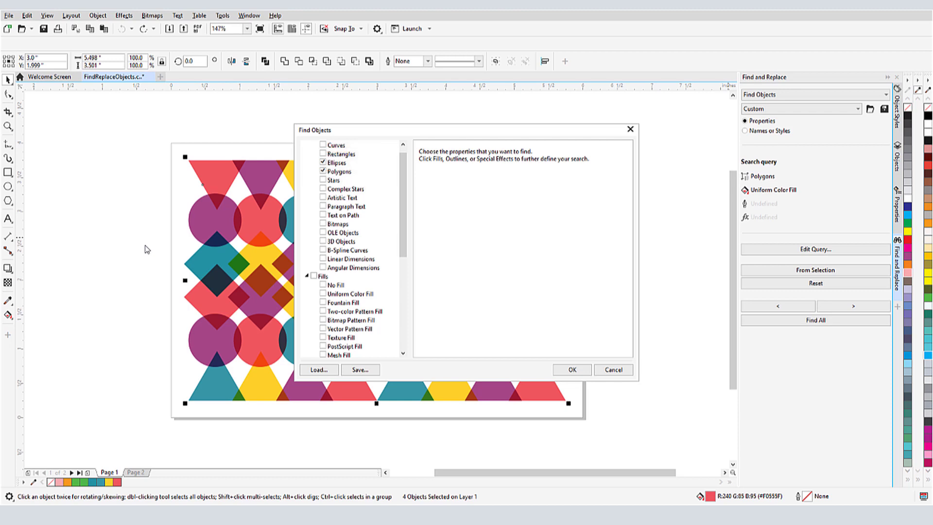
Add a uniform fill criterion using the red #F0555F sampled from the pattern
left_click(334, 295)
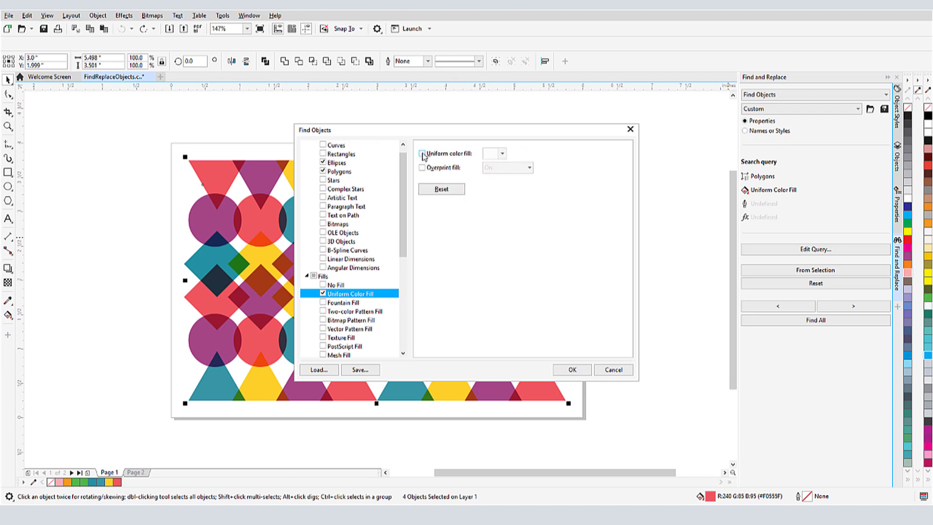
left_click(421, 153)
left_click(502, 153)
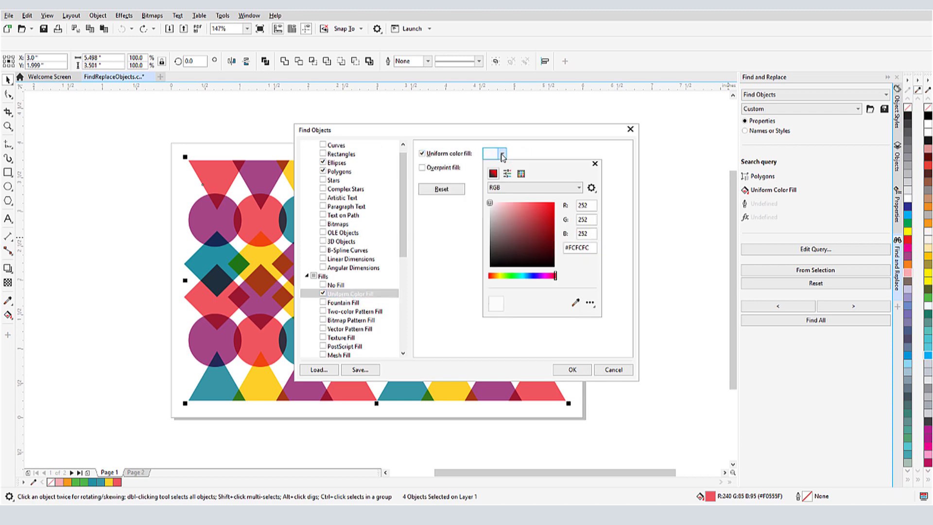
left_click(575, 302)
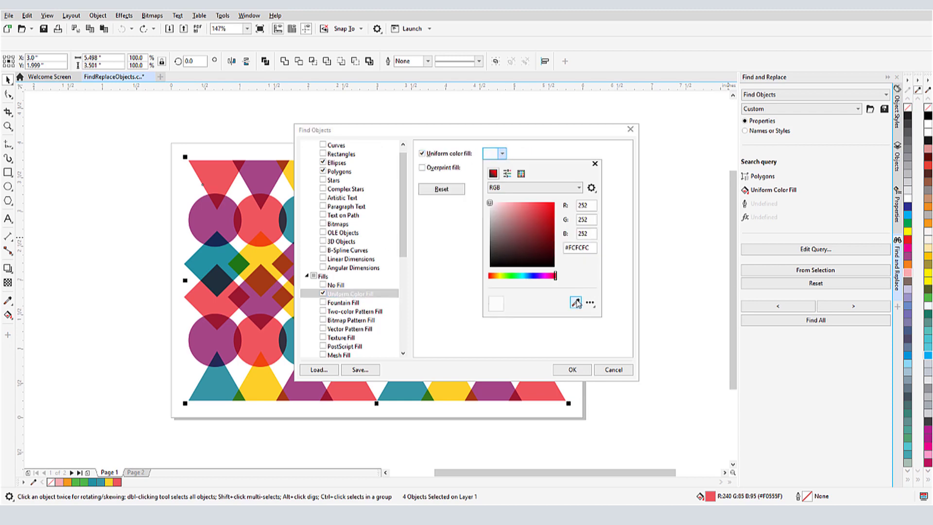
left_click(218, 308)
left_click(572, 369)
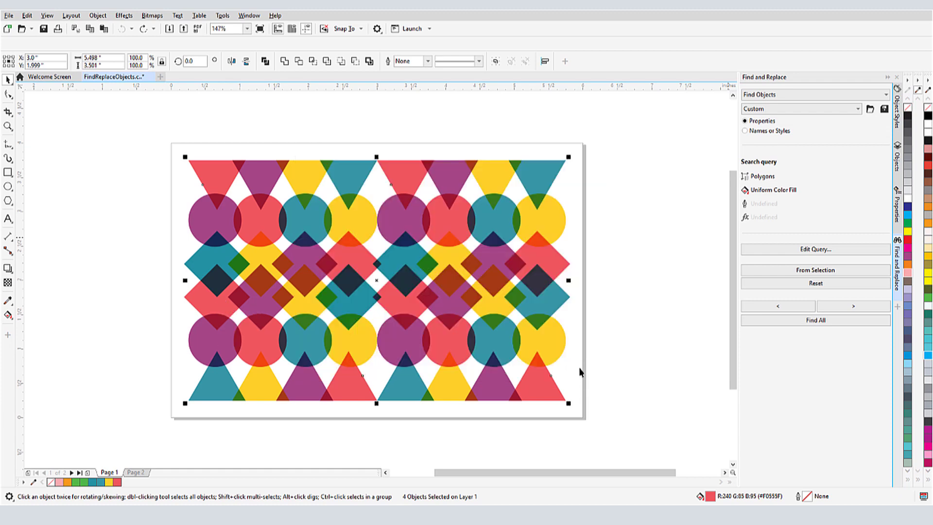
left_click(779, 320)
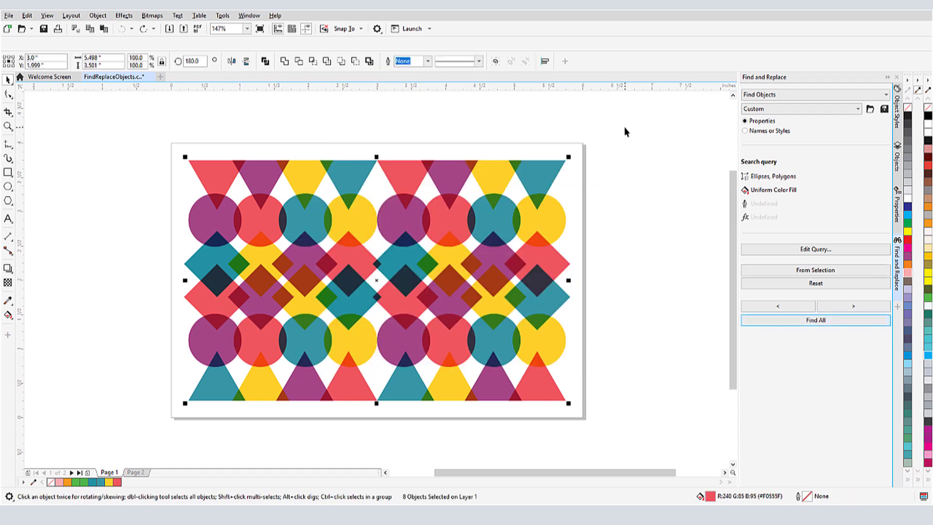
left_click(427, 61)
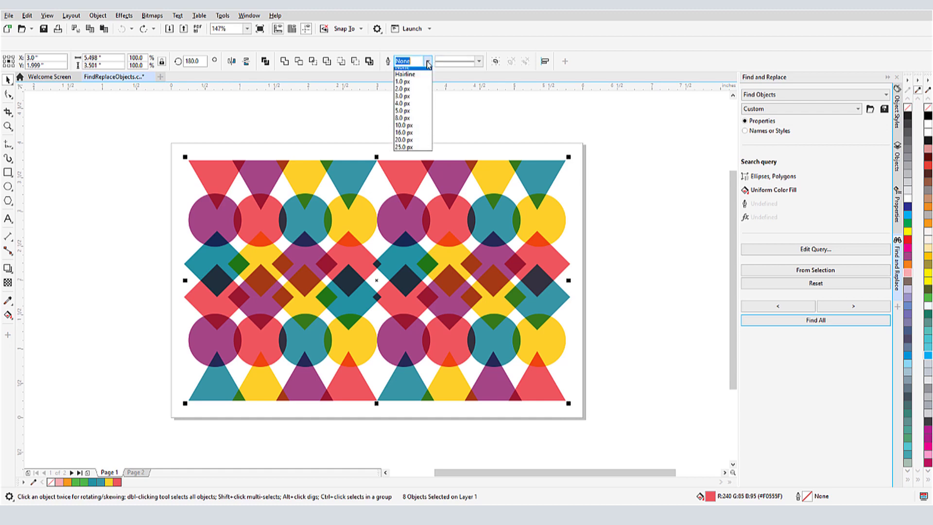
left_click(420, 130)
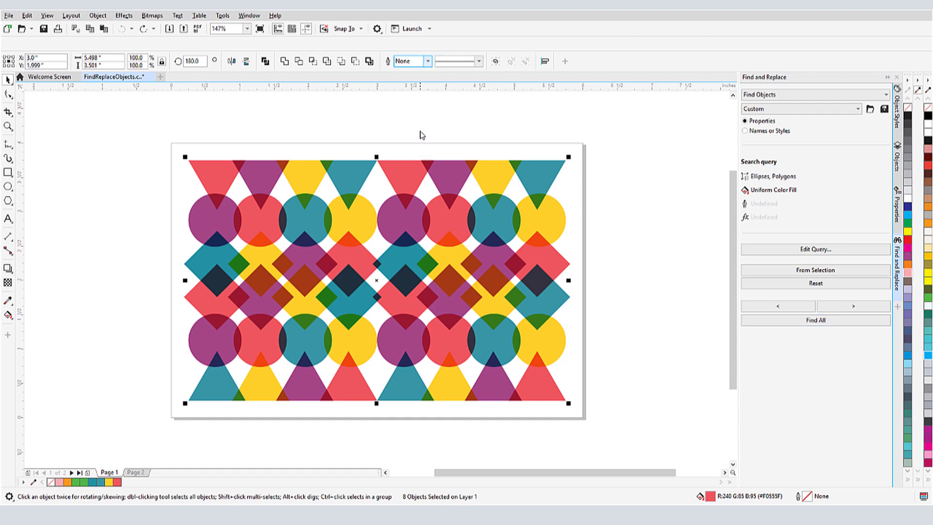
left_click(619, 217)
key("ctrl+z")
left_click(646, 233)
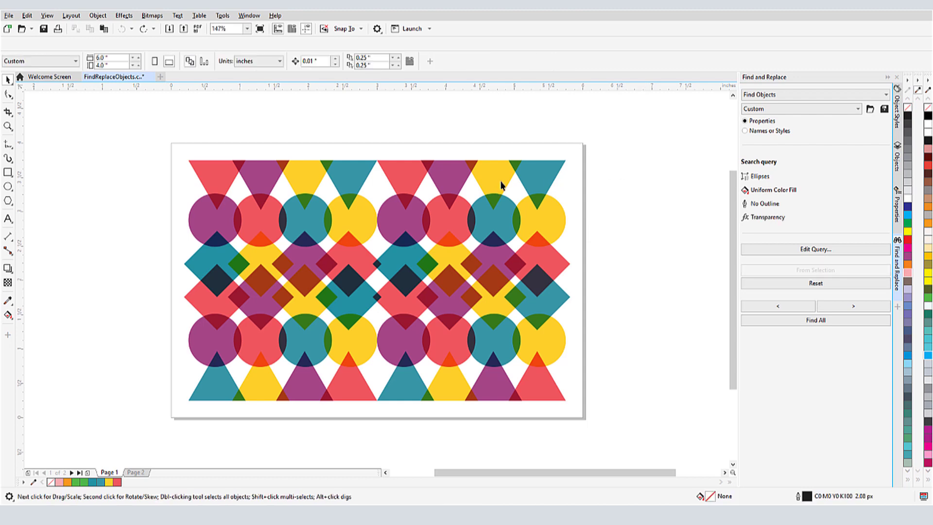
Build a query from a sample yellow triangle and select all four yellow triangles
left_click(499, 177)
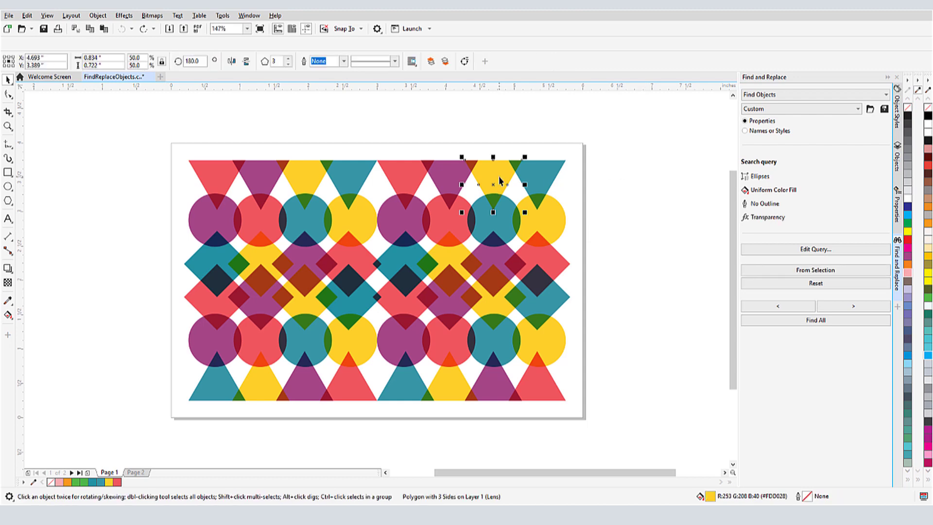
left_click(769, 276)
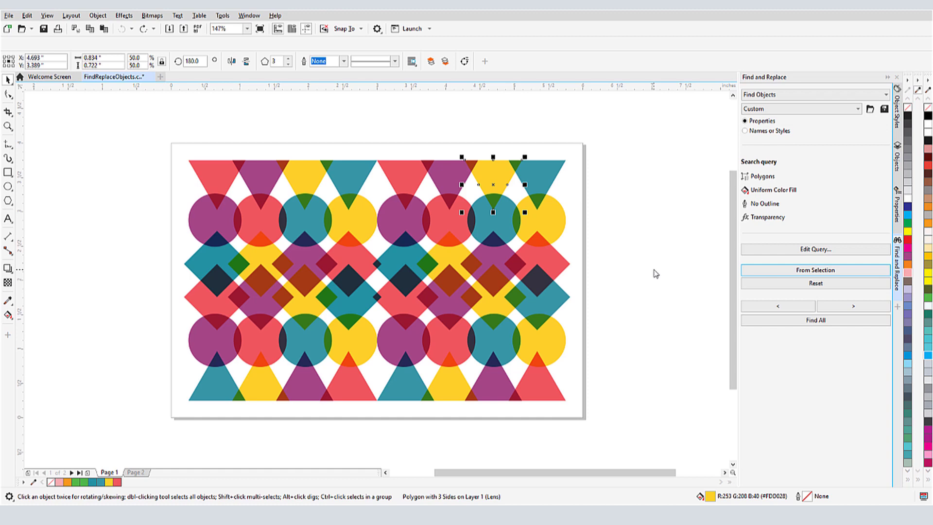
left_click(817, 321)
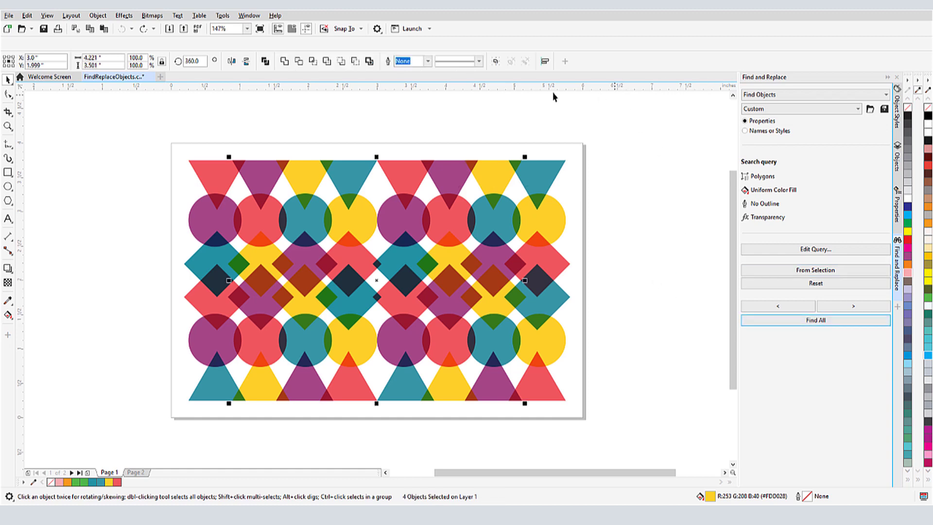
Test a 10.0 px outline on them, undo it, and reset the search query
left_click(428, 62)
left_click(412, 133)
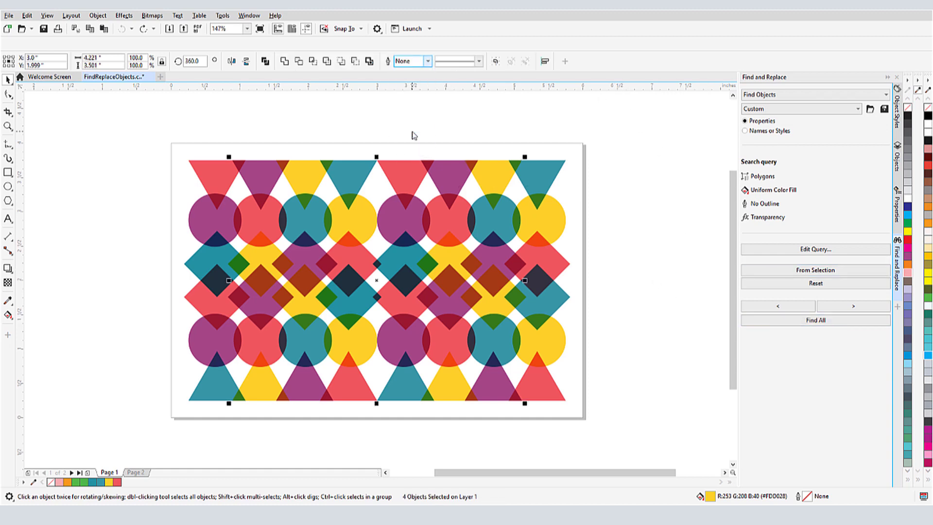
left_click(614, 179)
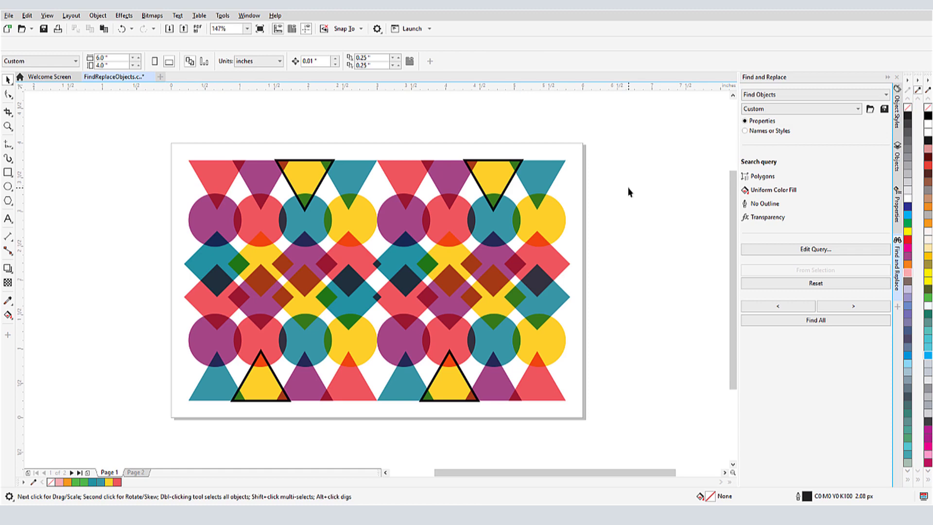
key("ctrl+z")
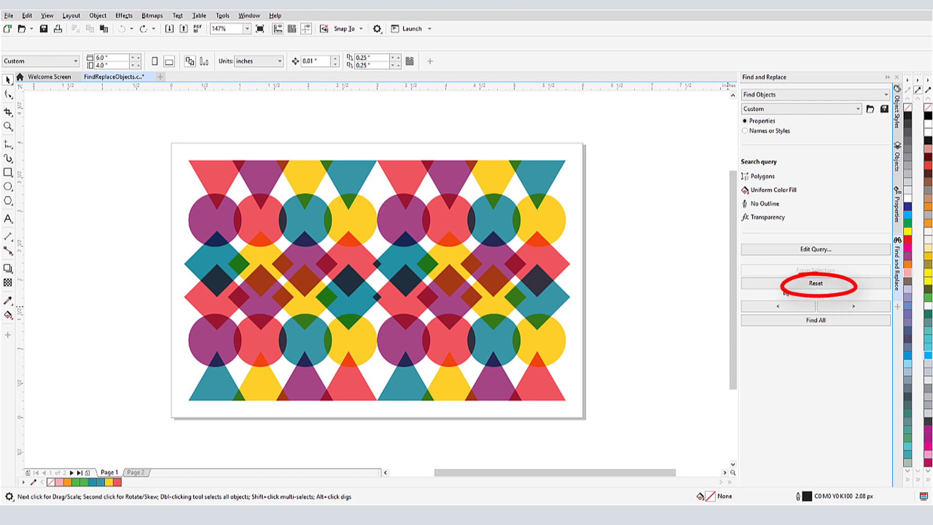
left_click(783, 287)
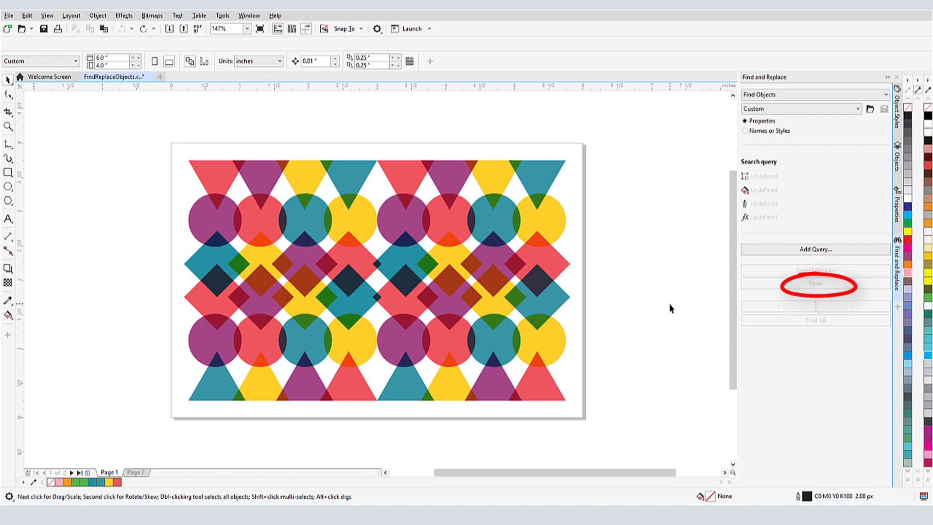
Query fills with General Color Model set to CMYK and name the preset 'CMYK Fills'
left_click(783, 250)
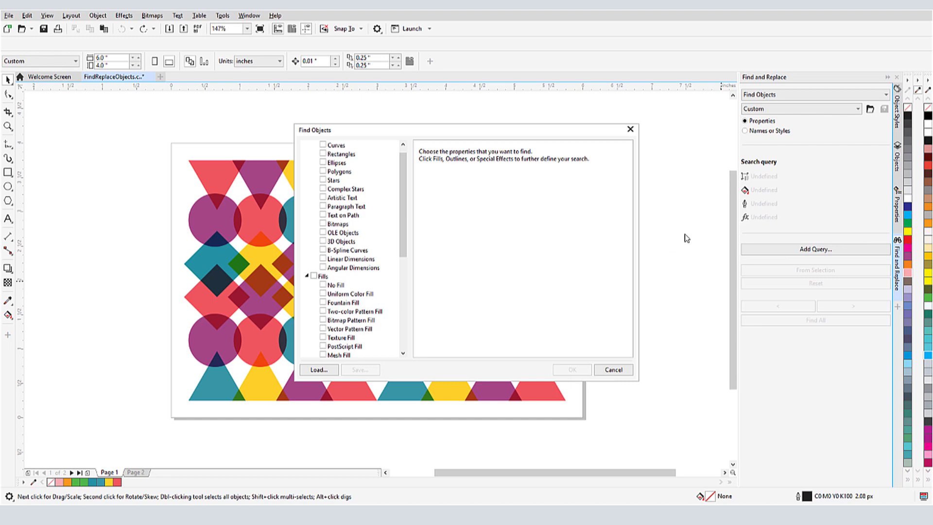
scroll(349, 259, "down", 2)
left_click(323, 311)
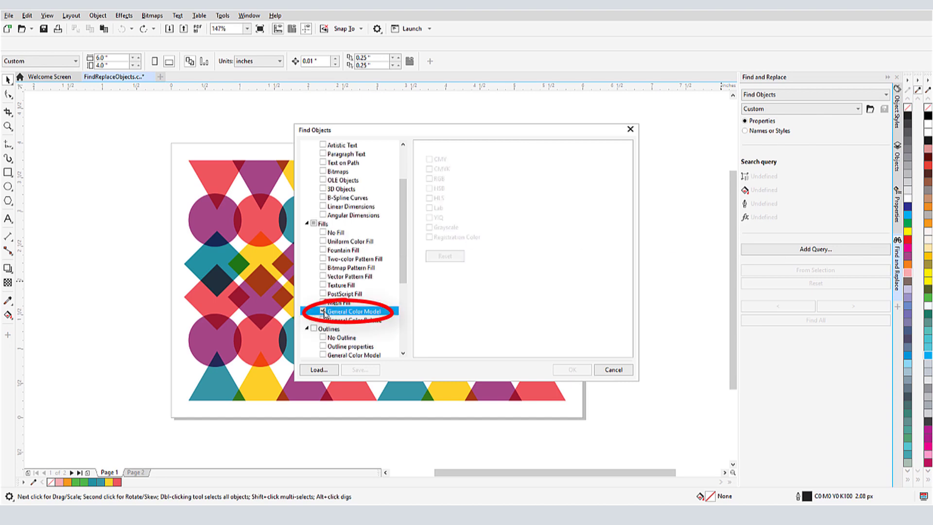
left_click(429, 168)
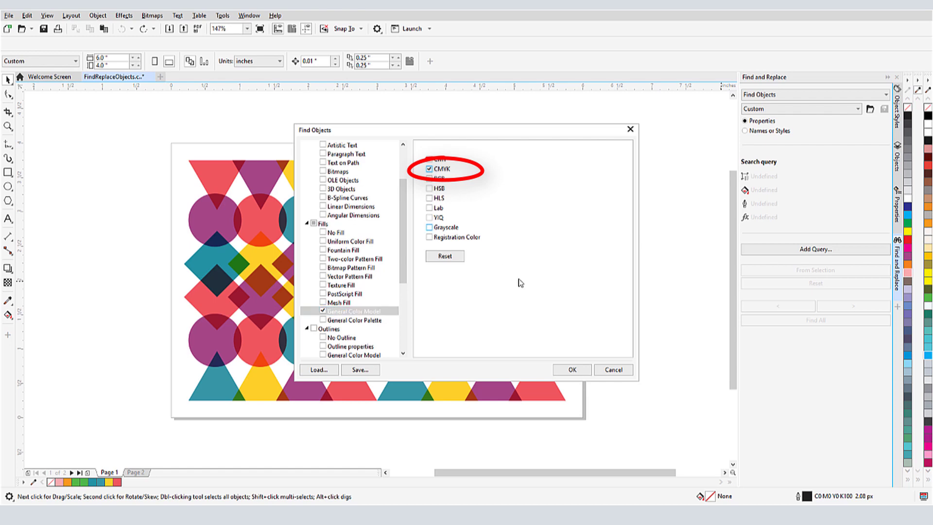
left_click(573, 370)
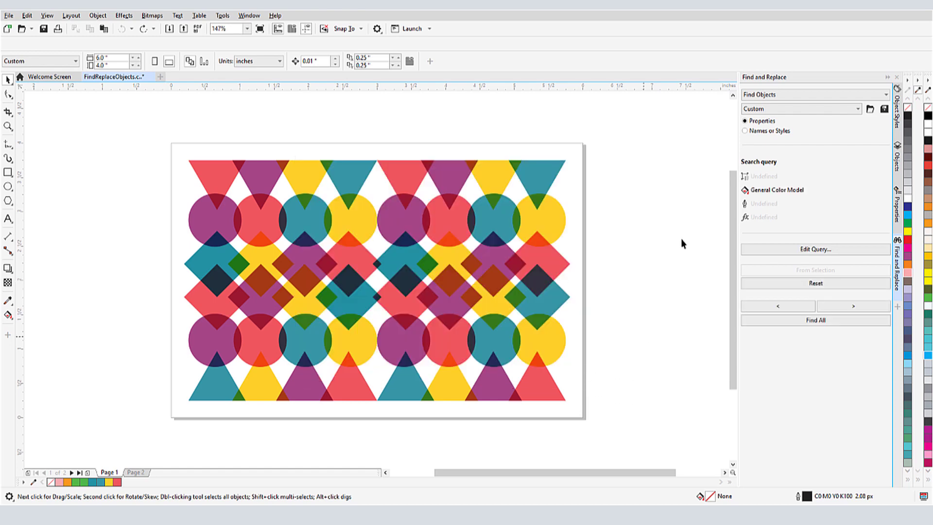
left_click(885, 113)
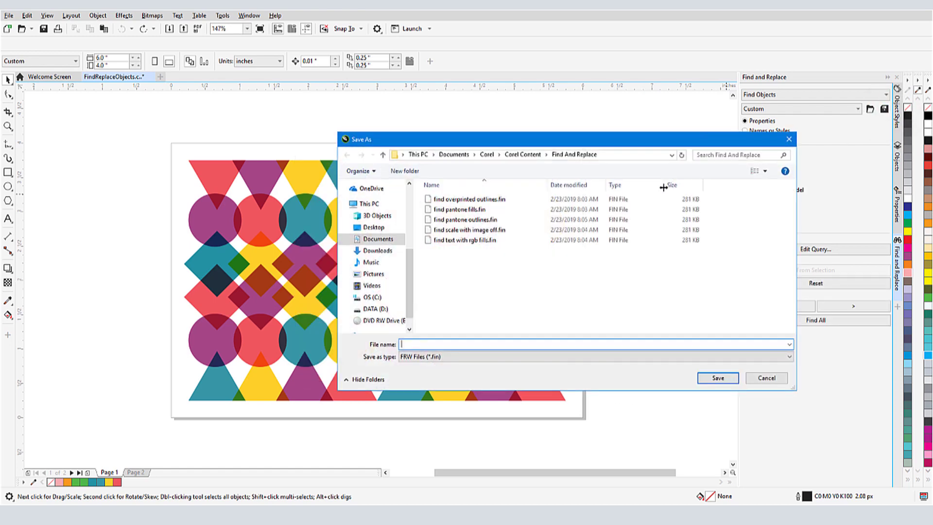
type("CMYK Fills")
Save the CMYK Fills preset, reload it, and select all CMYK-filled objects
left_click(714, 378)
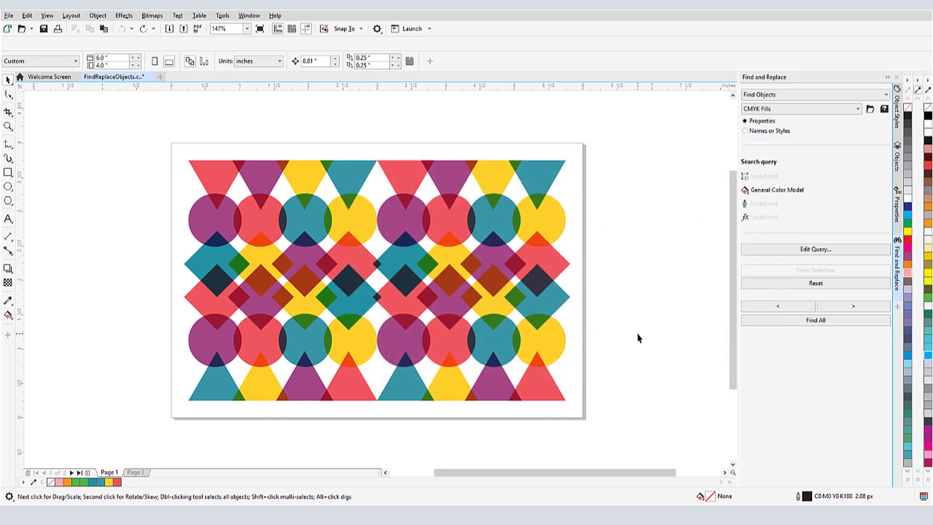
left_click(857, 110)
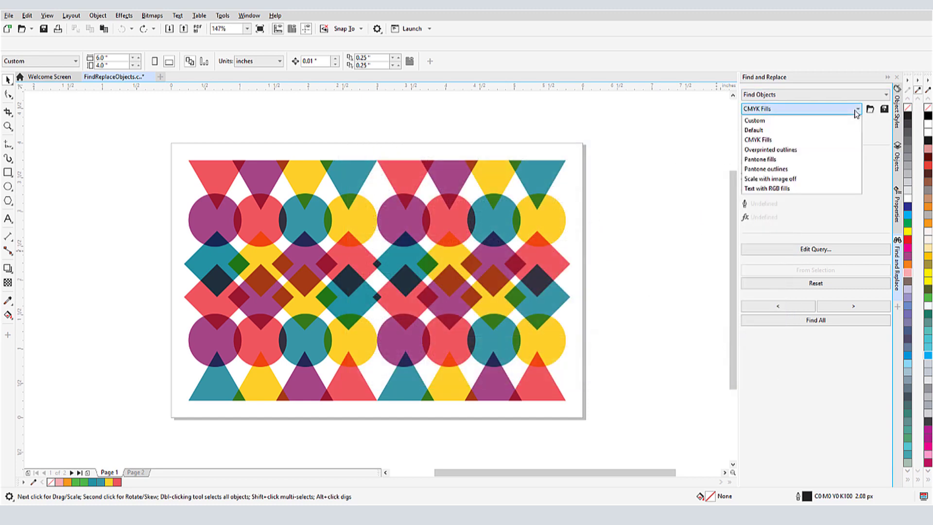
left_click(786, 141)
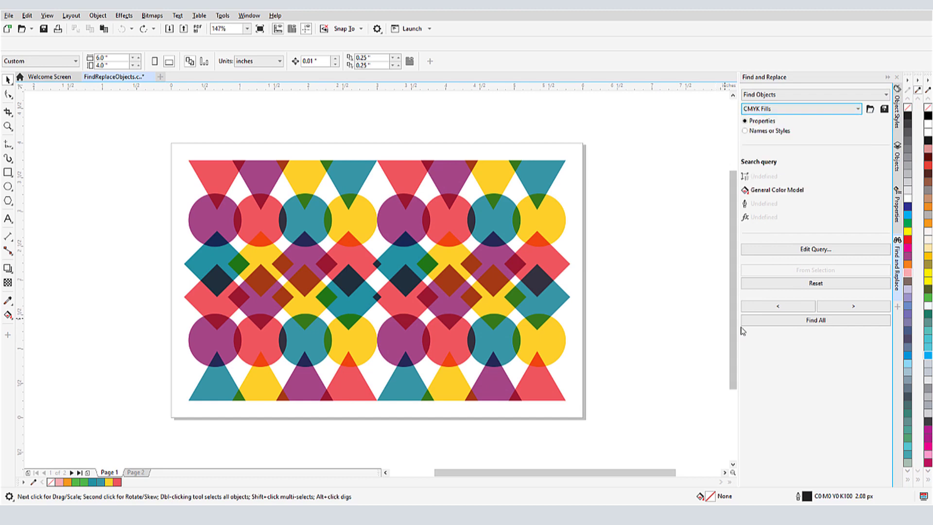
left_click(786, 320)
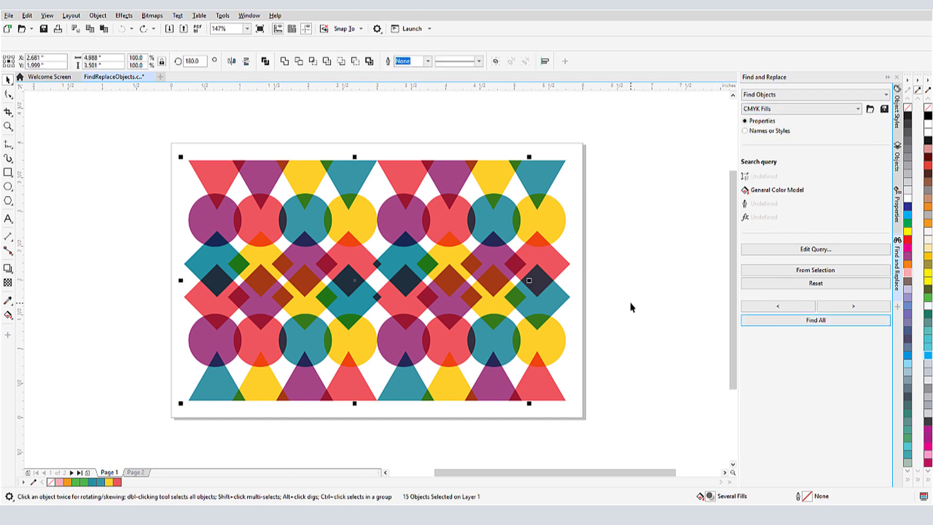
Switch the selection's fill colour model from CMYK to RGB in Properties, then deselect
left_click(897, 213)
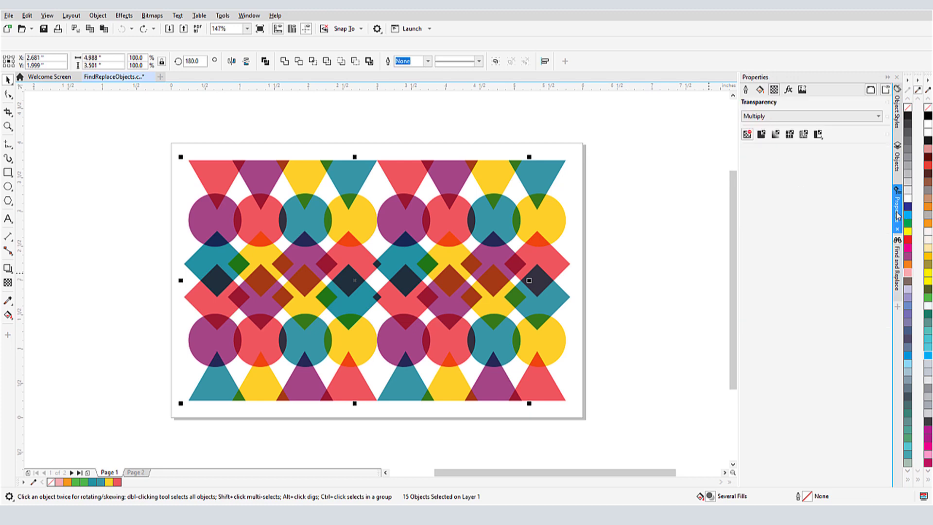
left_click(759, 89)
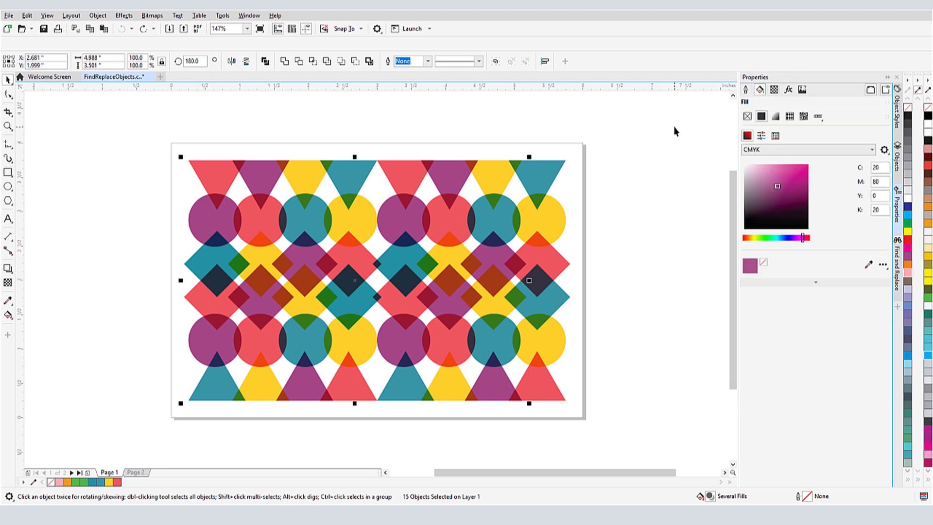
left_click(777, 149)
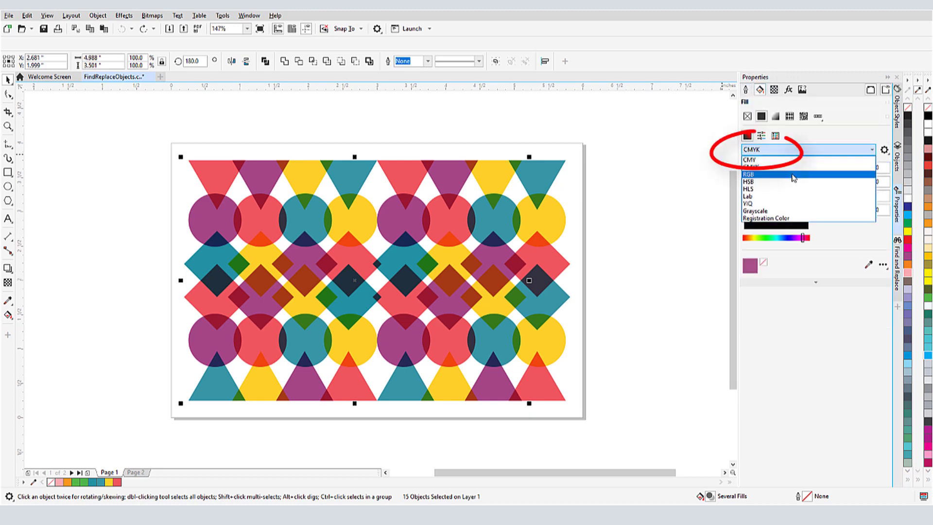
left_click(778, 182)
left_click(690, 196)
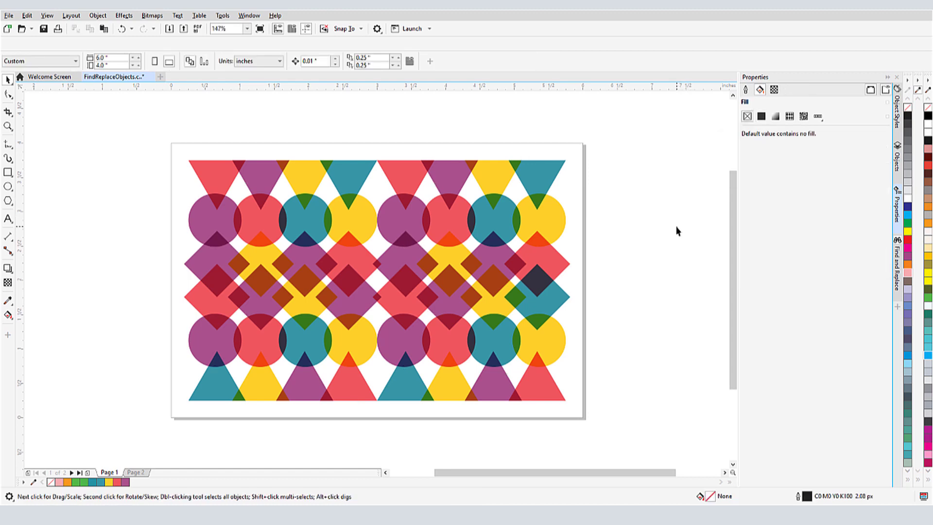
Rename the first Polygon in the Objects docker to 'Purple Triangle'
left_click(898, 282)
left_click(744, 130)
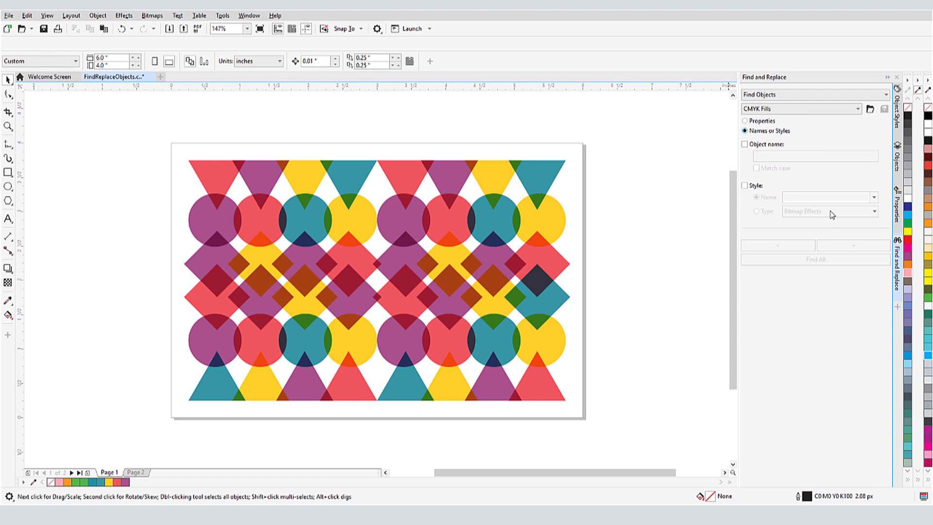
left_click(897, 158)
scroll(858, 286, "up", 10)
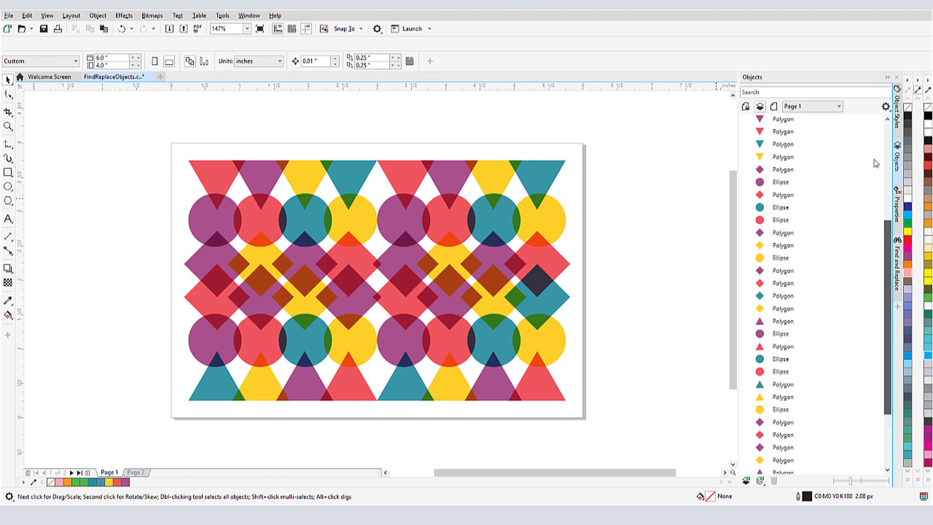
left_click(787, 149)
right_click(789, 147)
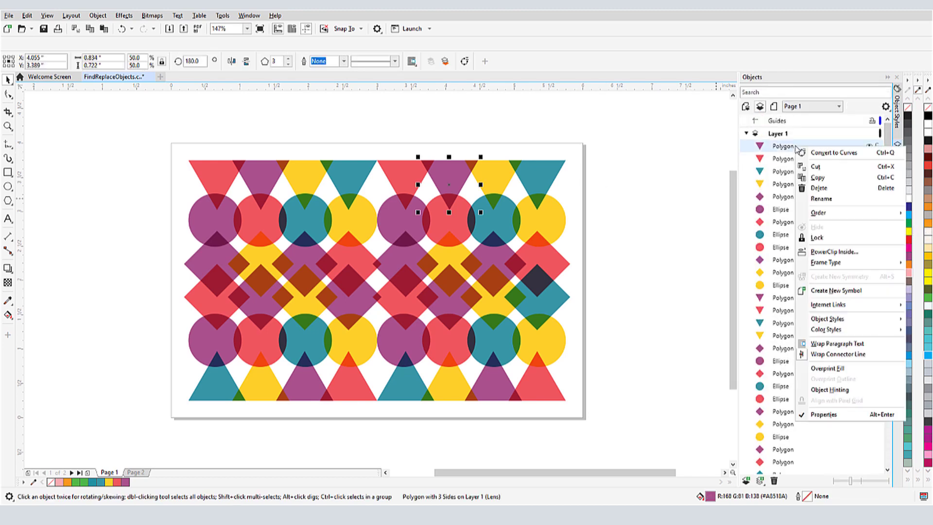
left_click(820, 199)
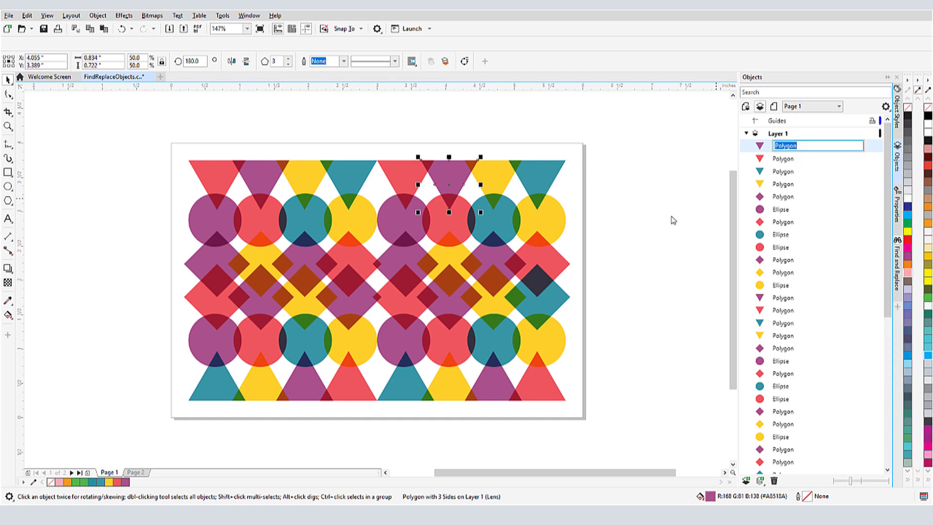
type("Purple Triangle")
key("Return")
Search object names for 'purple triangle' and find all matches
key("ctrl+f")
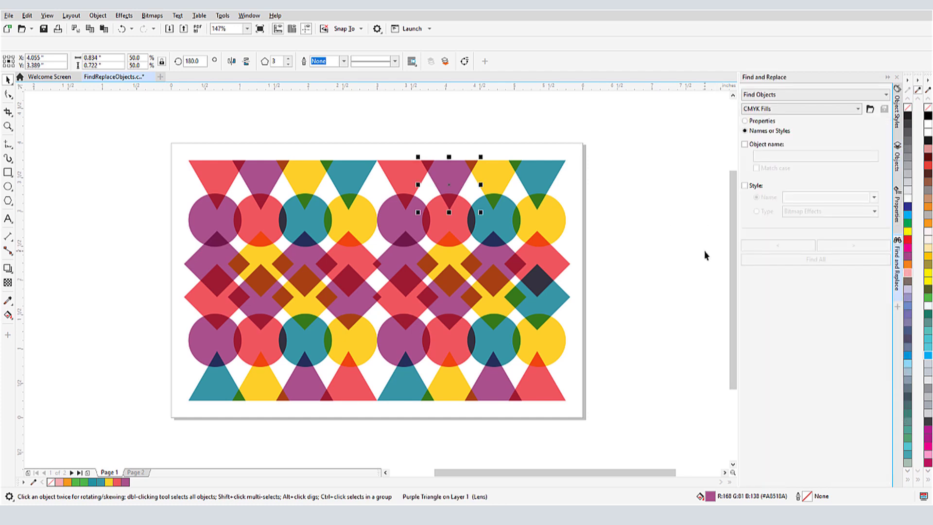
left_click(744, 144)
left_click(767, 154)
type("purple trian")
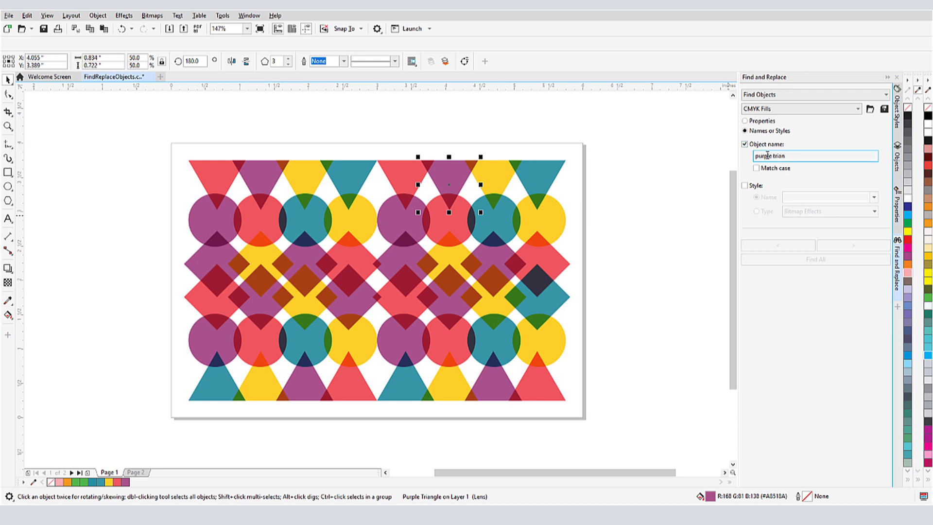
type("gle")
left_click(815, 259)
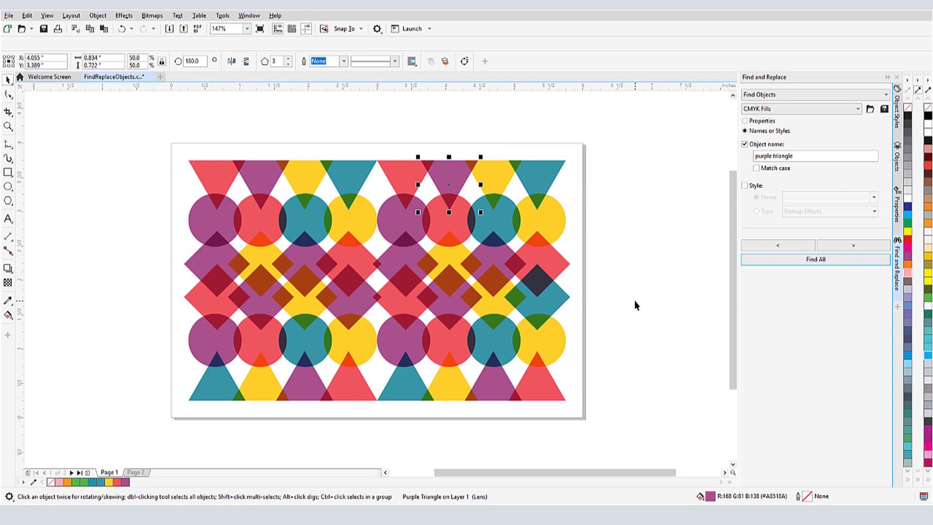
Give the top-right teal triangle a bitmap pattern transparency
left_click(635, 301)
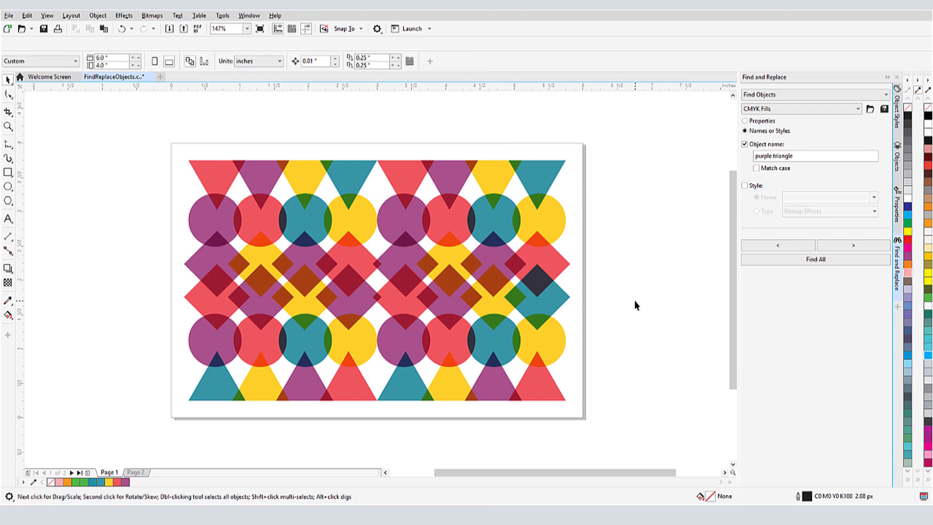
left_click(537, 180)
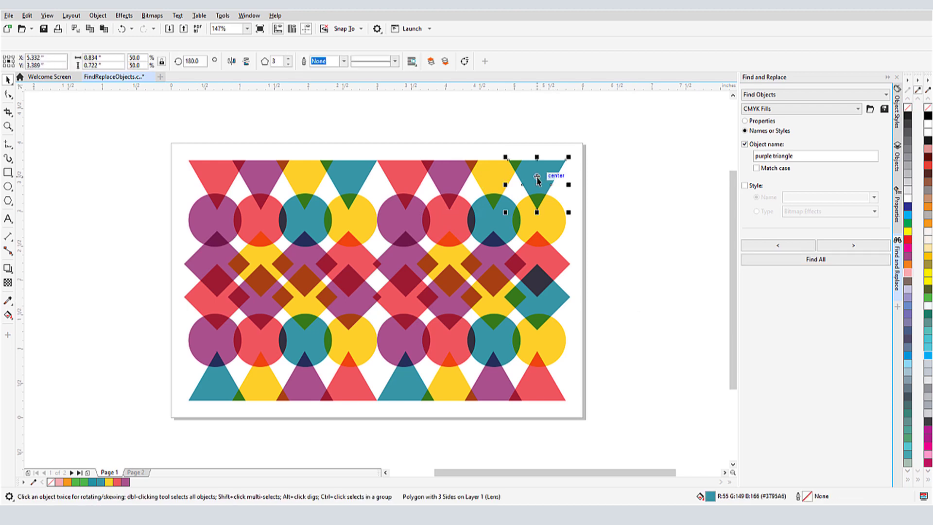
left_click(897, 204)
left_click(773, 90)
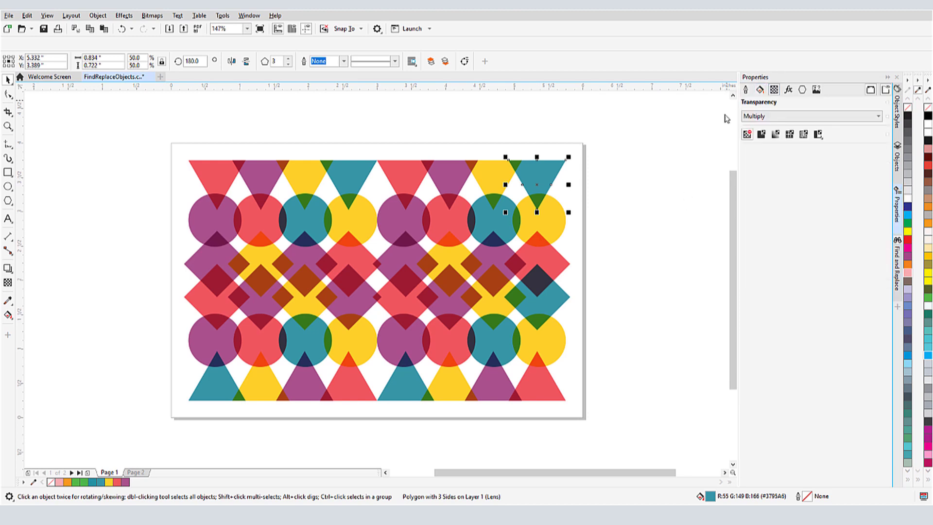
left_click(803, 134)
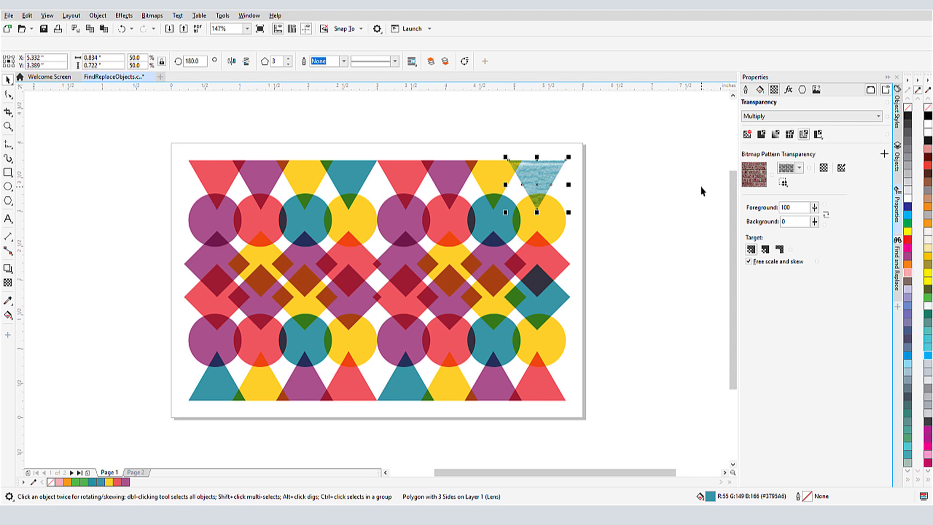
Save the triangle's transparency as a new object style named Cloud
right_click(551, 170)
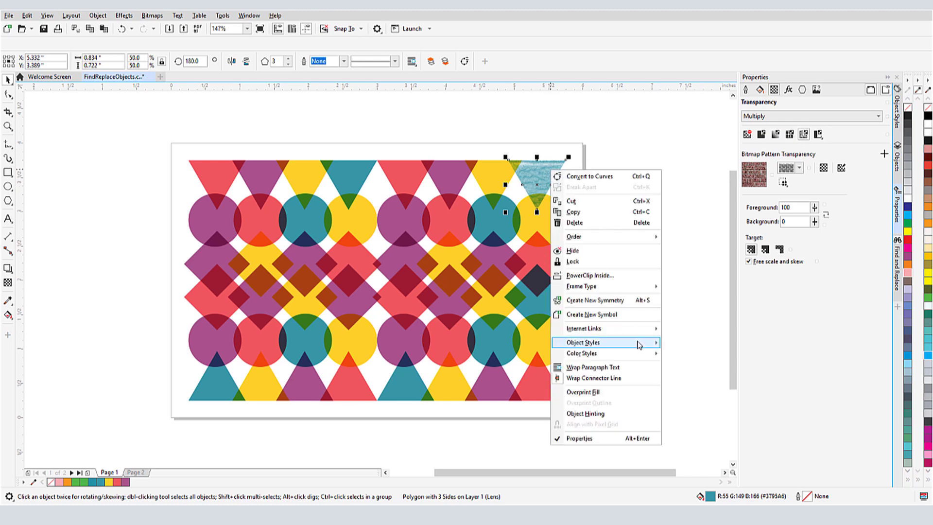
mouse_move(642, 344)
mouse_move(707, 371)
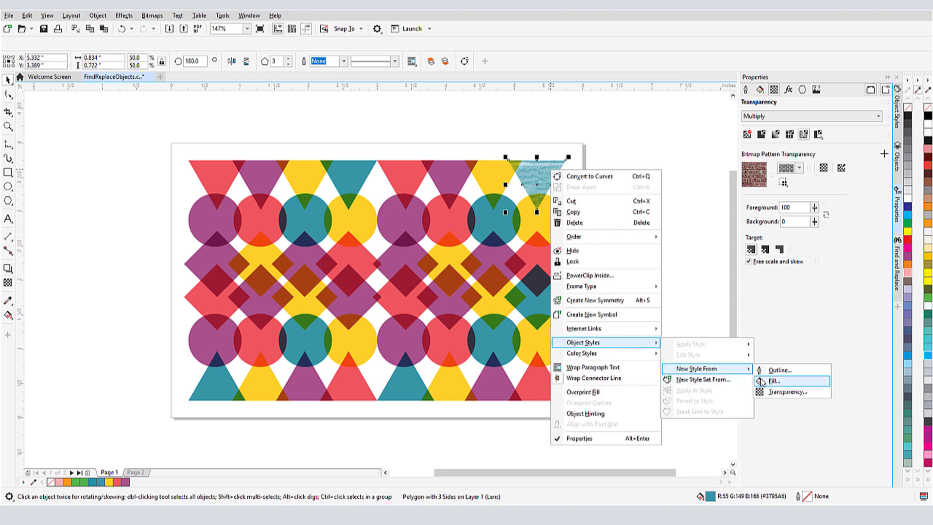
left_click(816, 396)
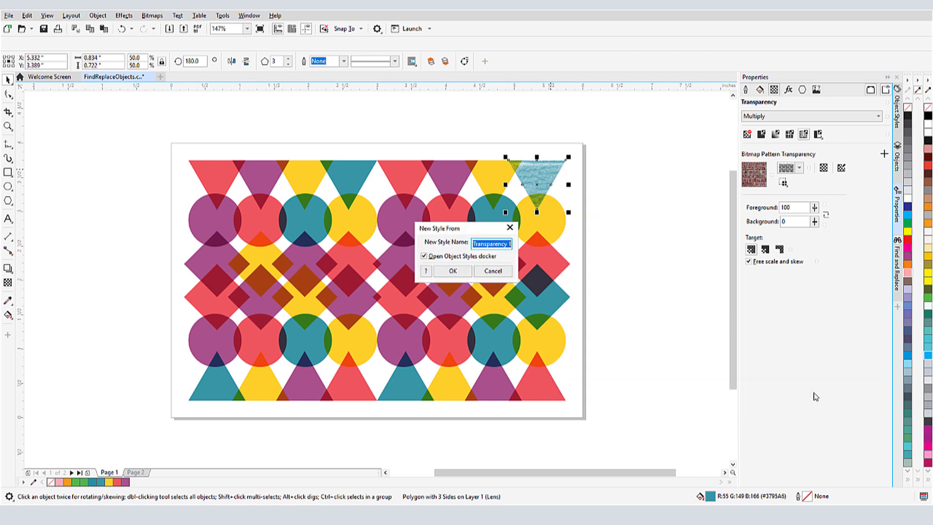
type("Cloud")
left_click(464, 270)
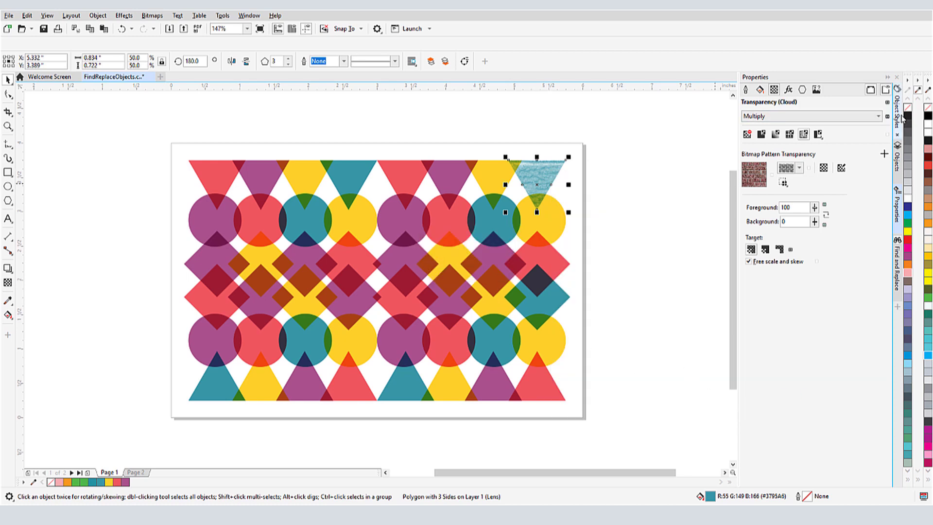
Apply the Cloud style to a diamond, the red circle and the yellow triangle
left_click(902, 117)
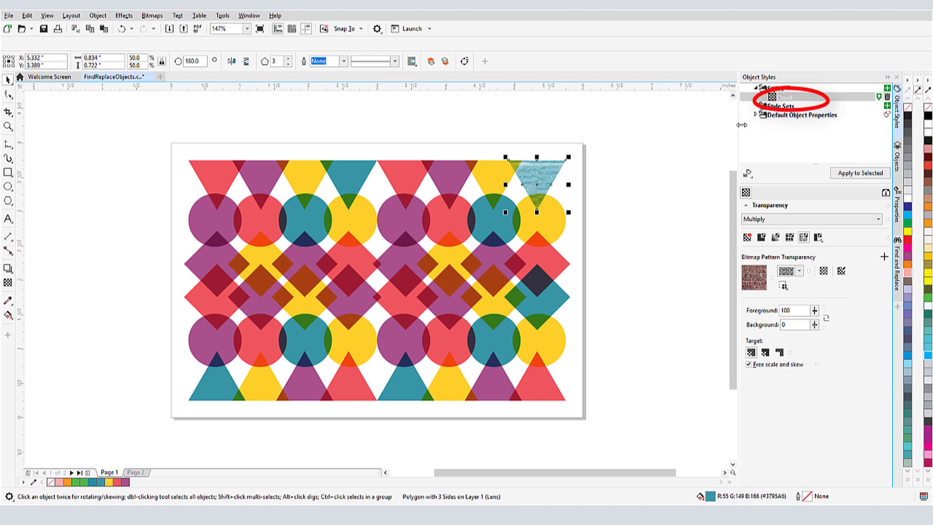
left_click_drag(741, 125, 466, 228)
left_click_drag(787, 99, 500, 182)
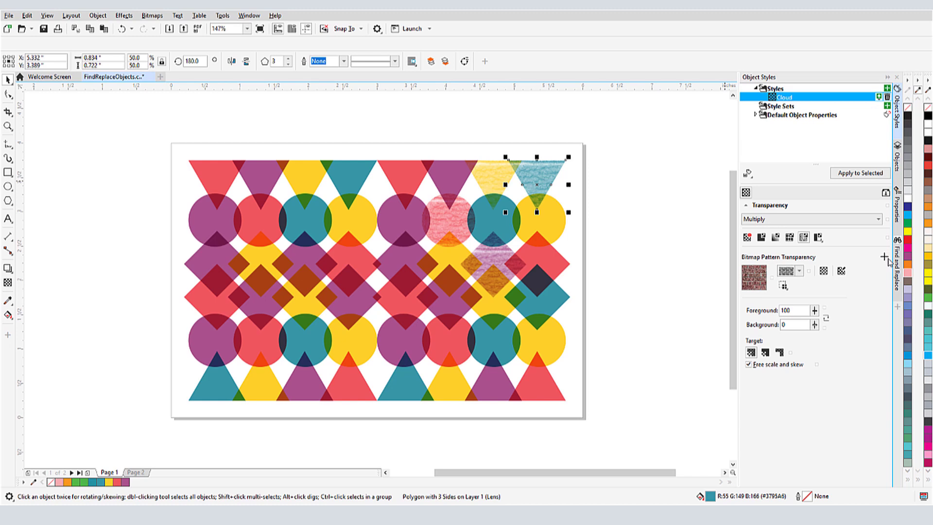
Find all objects that use the Cloud style, searching by style name
left_click(896, 265)
left_click(743, 144)
left_click(744, 185)
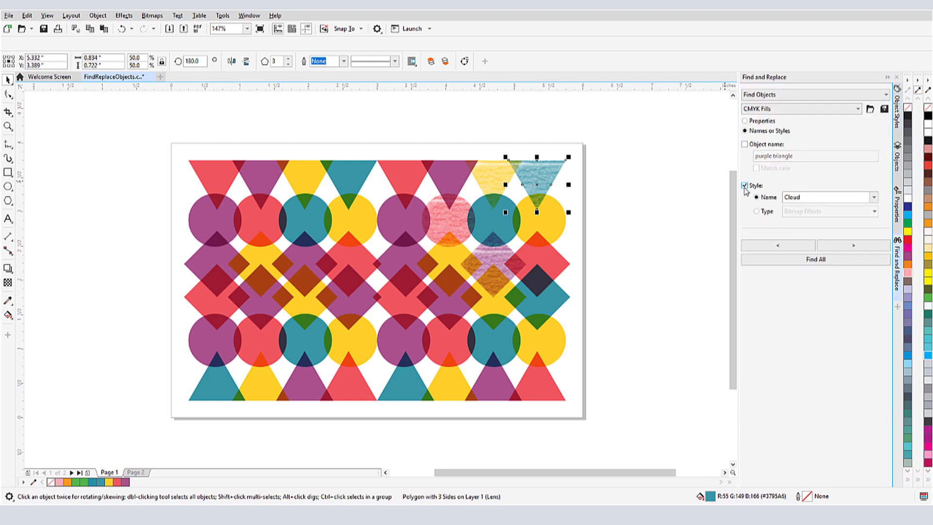
left_click(873, 197)
left_click(797, 204)
left_click(815, 259)
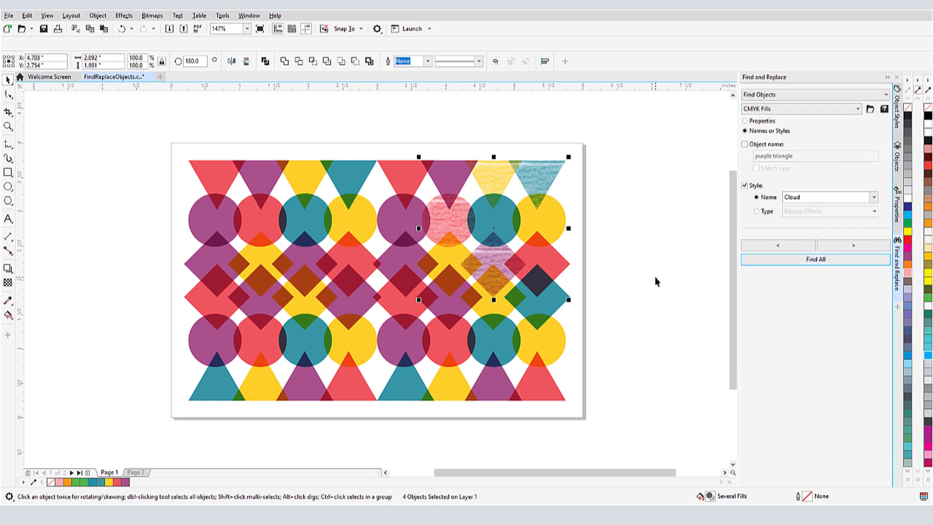
Try 10.0 px outlines on the Cloud objects, then undo and deselect them
left_click(428, 60)
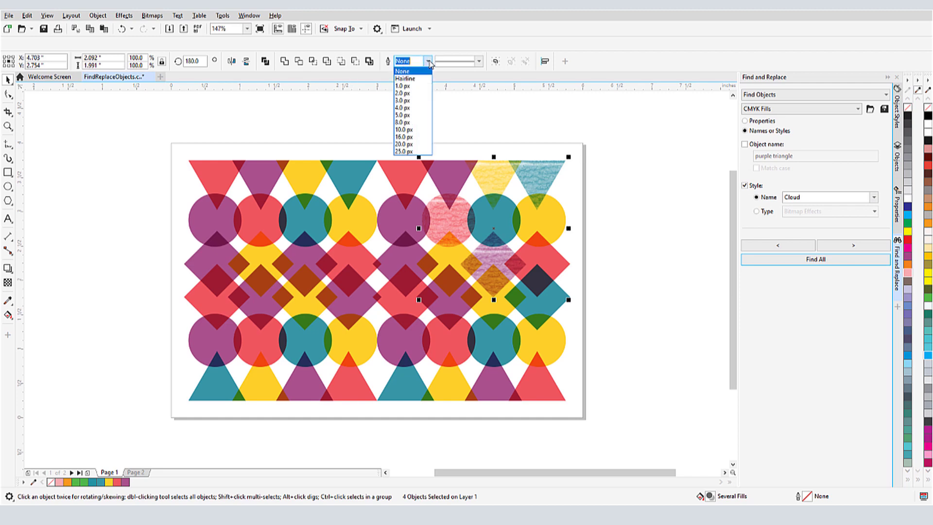
left_click(412, 138)
key("ctrl+z")
left_click(626, 200)
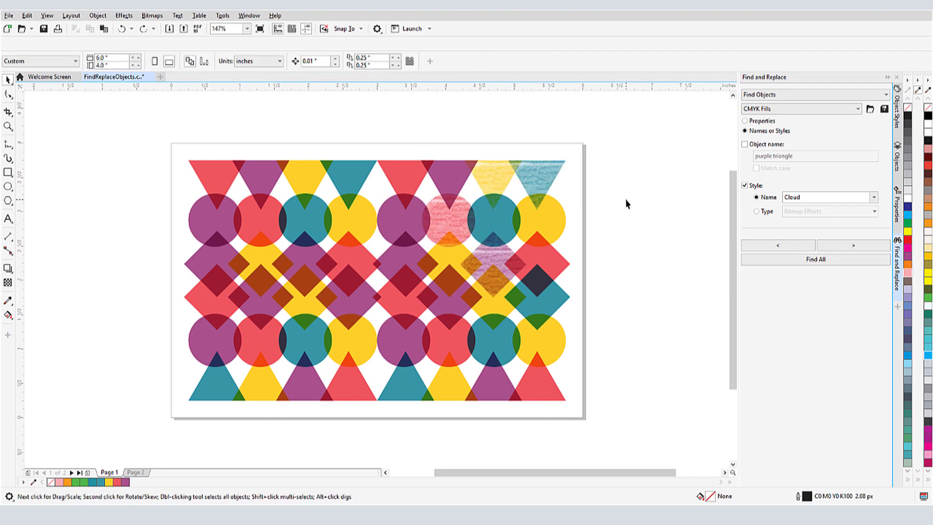
Find all objects with Transparency-type styles and give the four shapes 10 px black outlines
left_click(756, 211)
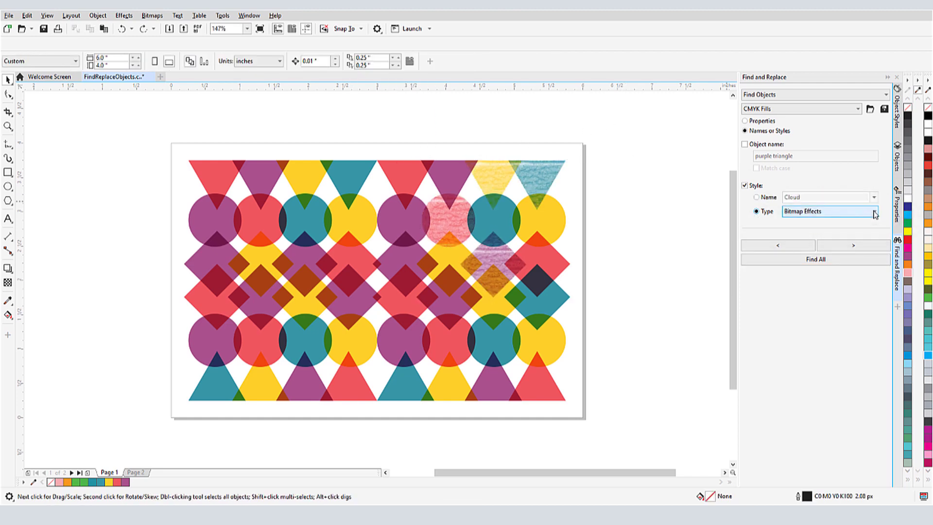
left_click(874, 211)
left_click(835, 320)
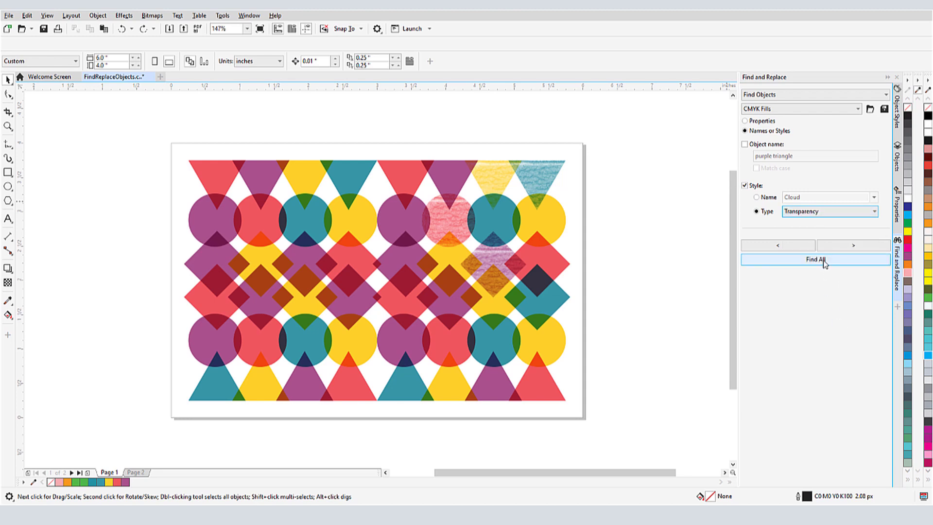
left_click(824, 260)
left_click(427, 61)
left_click(410, 129)
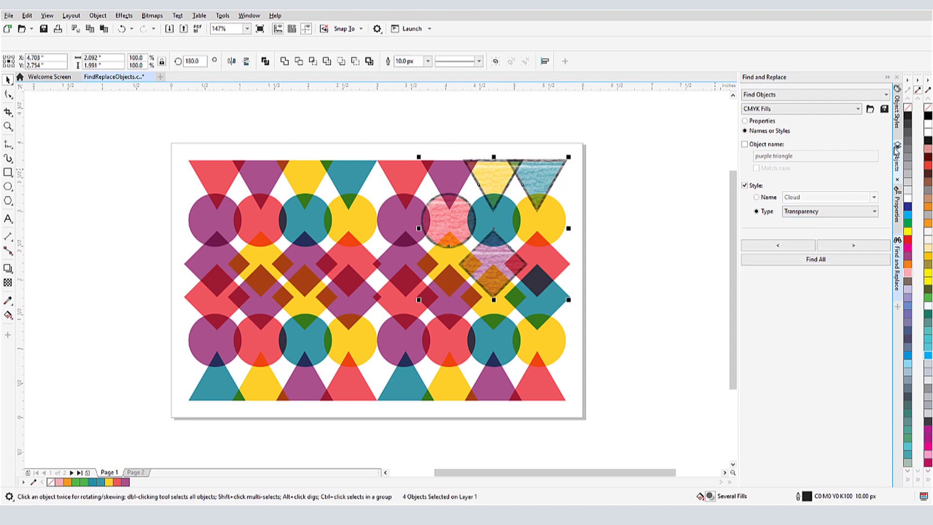
Change the Cloud style's transparency from bitmap pattern to vector pattern
left_click(895, 121)
left_click(783, 97)
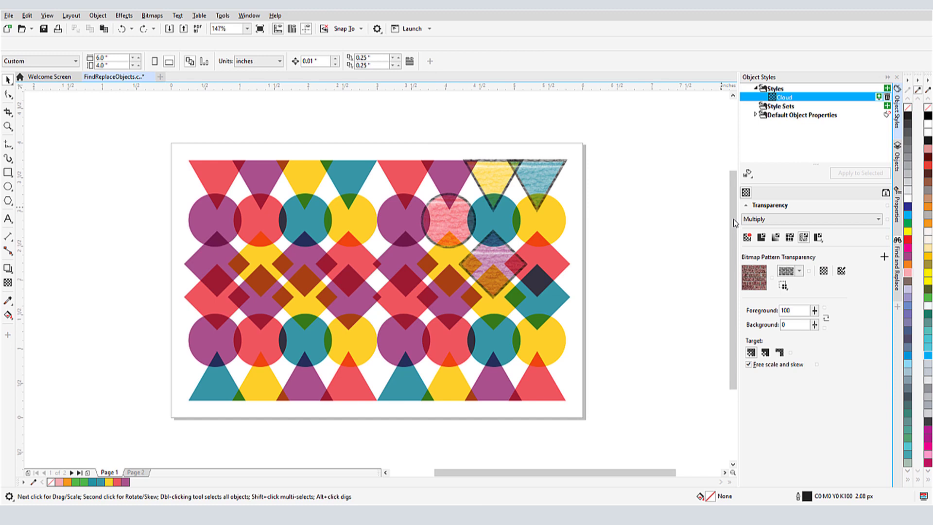
left_click(789, 237)
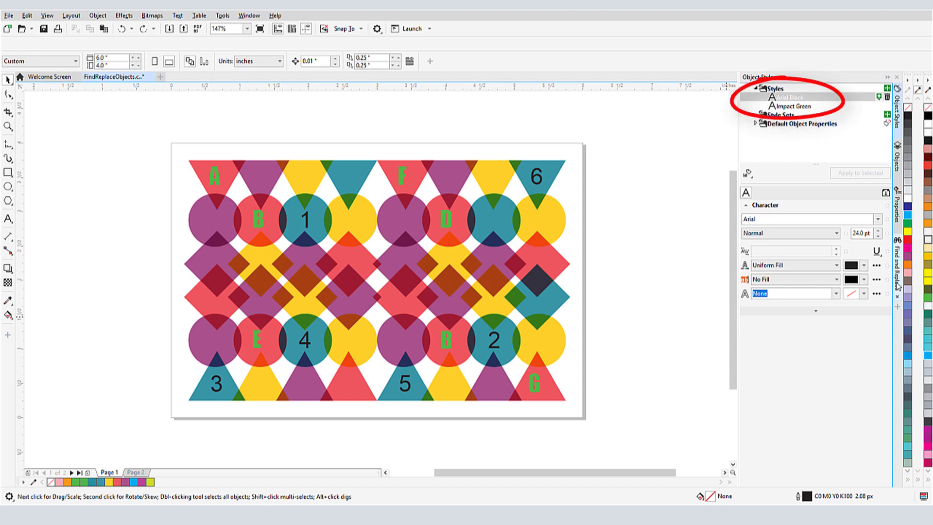
Select all Arial Black text objects and apply the Impact Green style to the six numbers
left_click(897, 265)
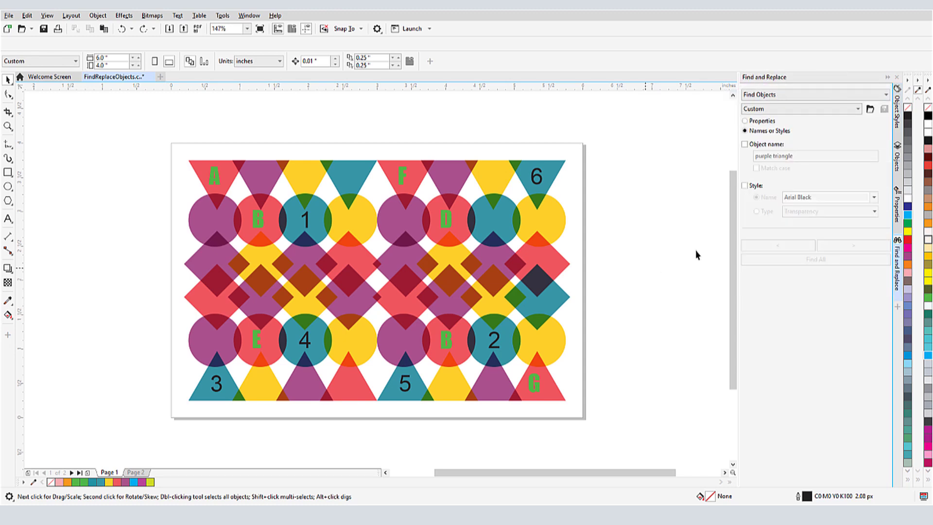
left_click(745, 186)
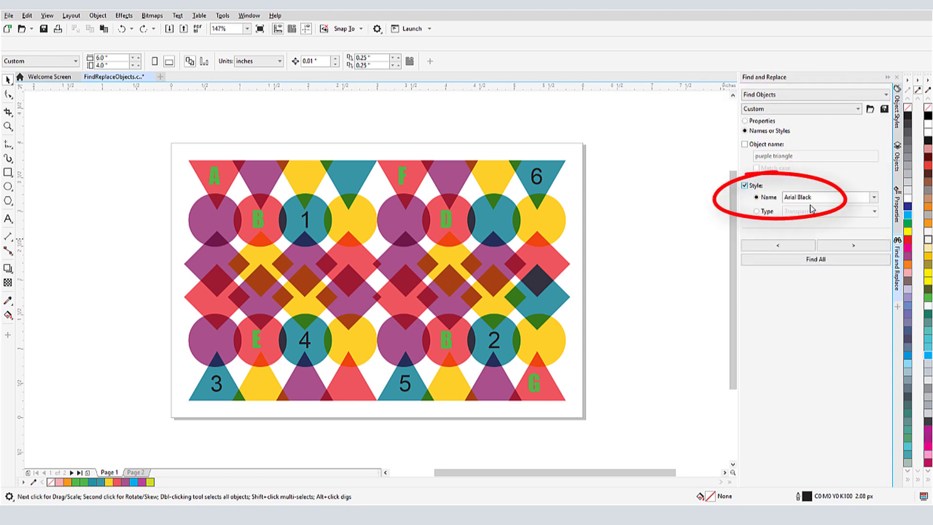
left_click(818, 261)
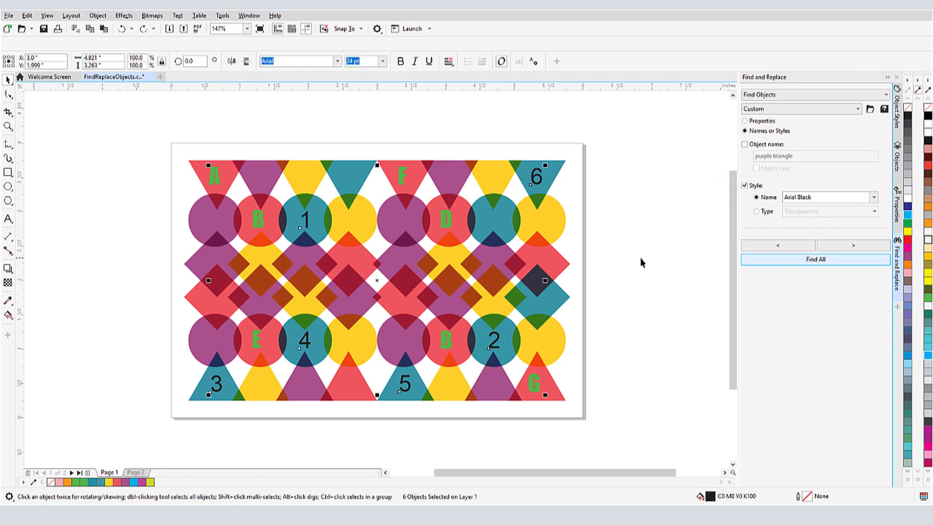
left_click(896, 112)
left_click(859, 173)
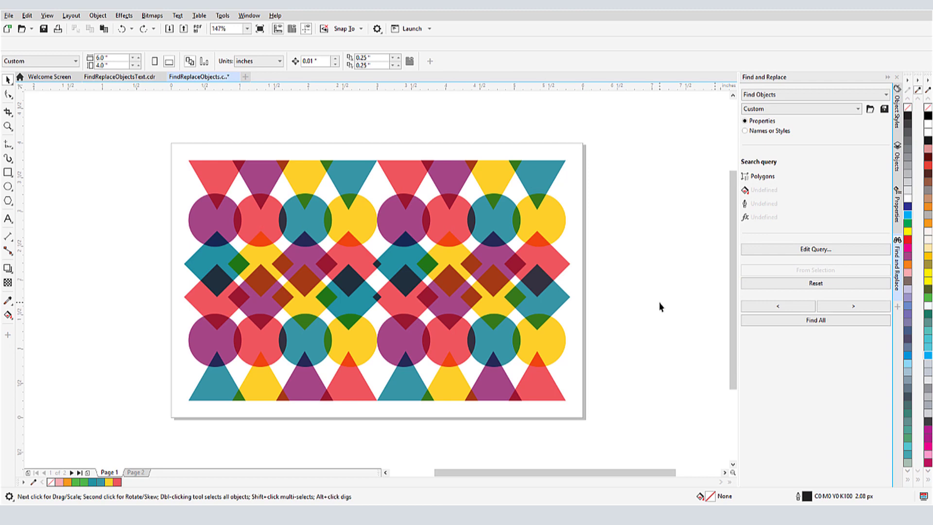
Drag the 16-shape group to show it moves as one, then undo and deselect
left_click(378, 280)
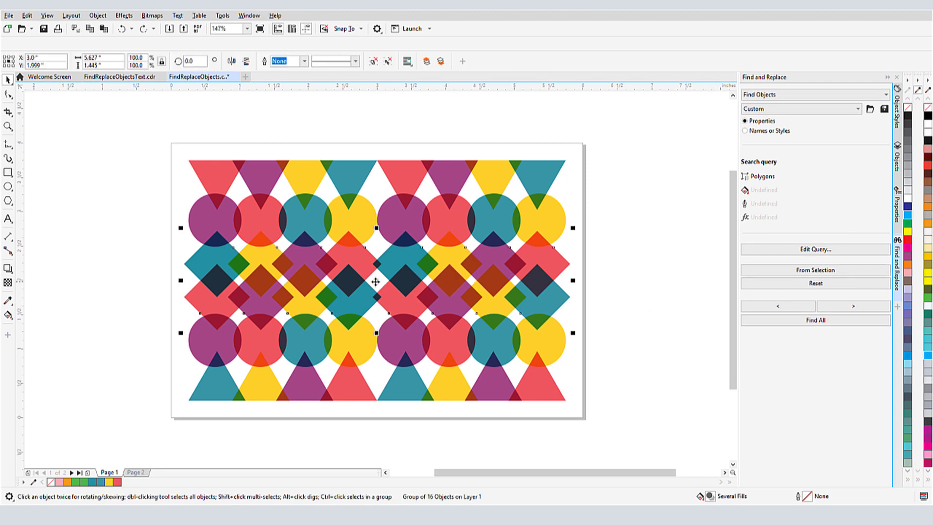
mouse_move(388, 277)
left_mouse_down()
mouse_move(617, 311)
mouse_move(640, 340)
left_mouse_up()
key("ctrl+z")
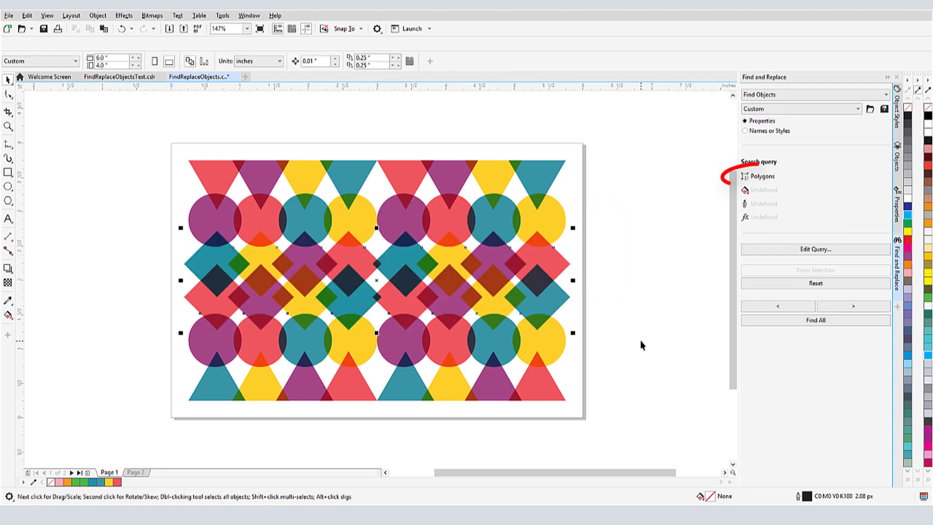
left_click(640, 339)
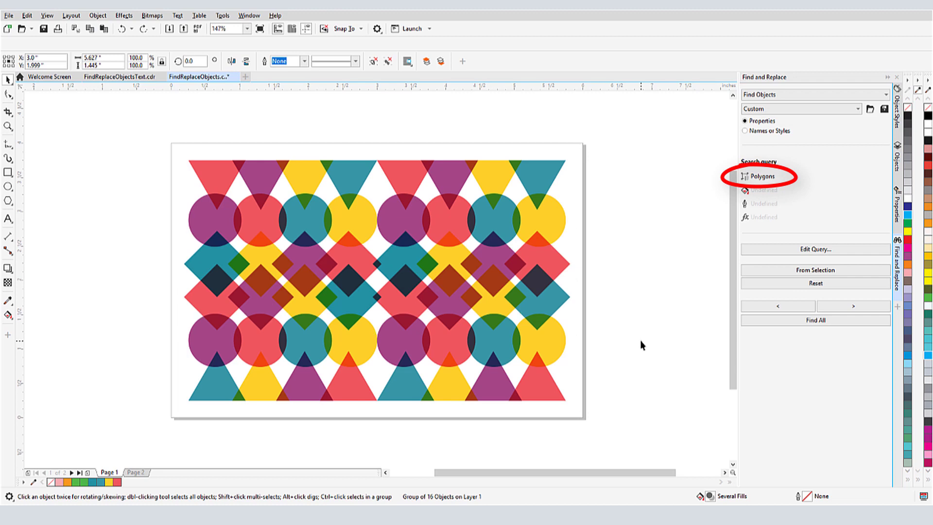
Find all polygons without ungrouping and give them 10 px black outlines
left_click(793, 321)
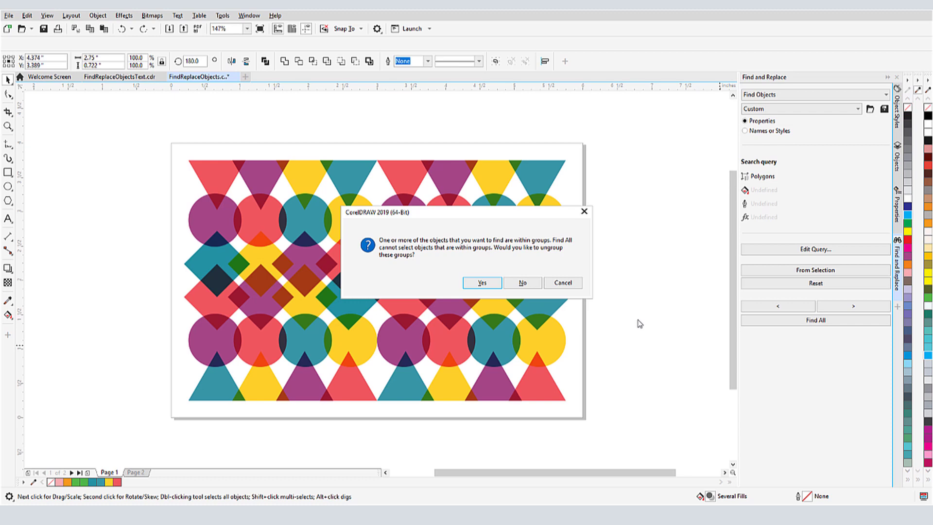
left_click(518, 282)
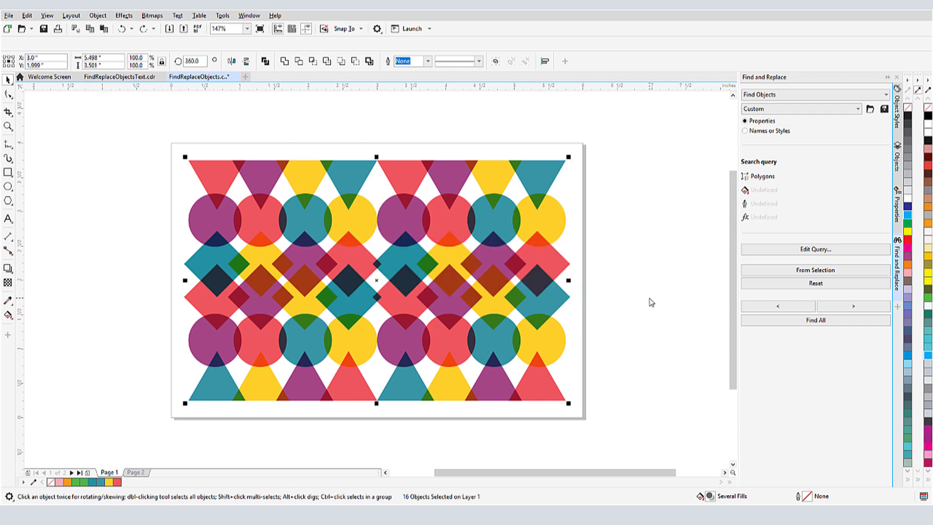
left_click(427, 61)
left_click(409, 111)
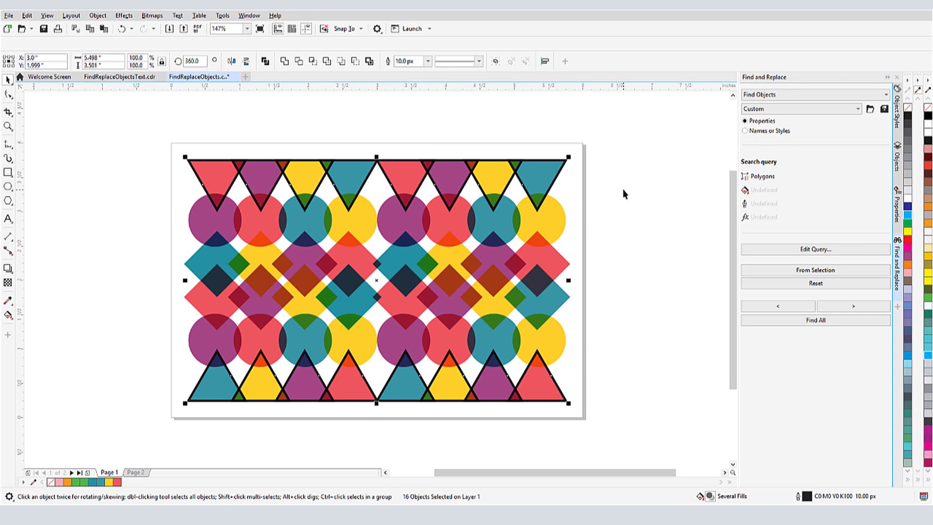
left_click(624, 193)
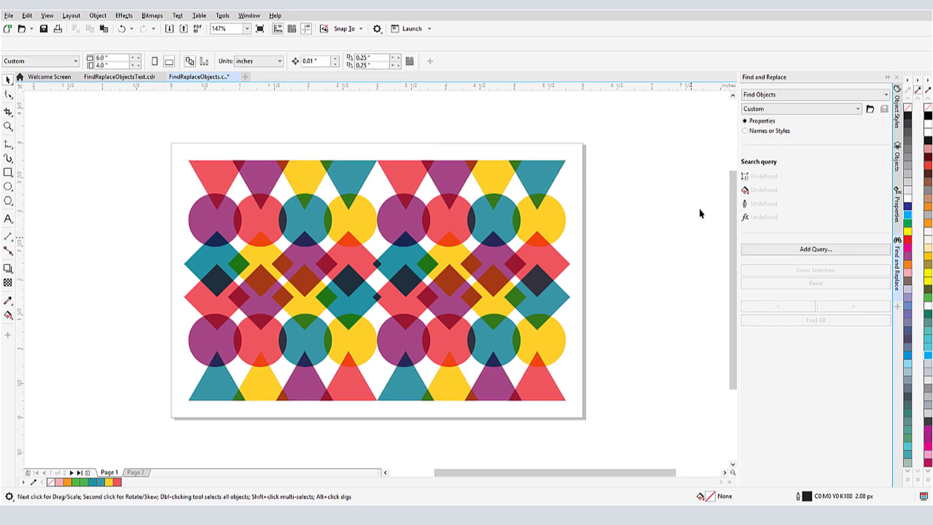
Set up a colour replace with the pattern's teal fill sampled as the colour to find
left_click(768, 96)
left_click(768, 116)
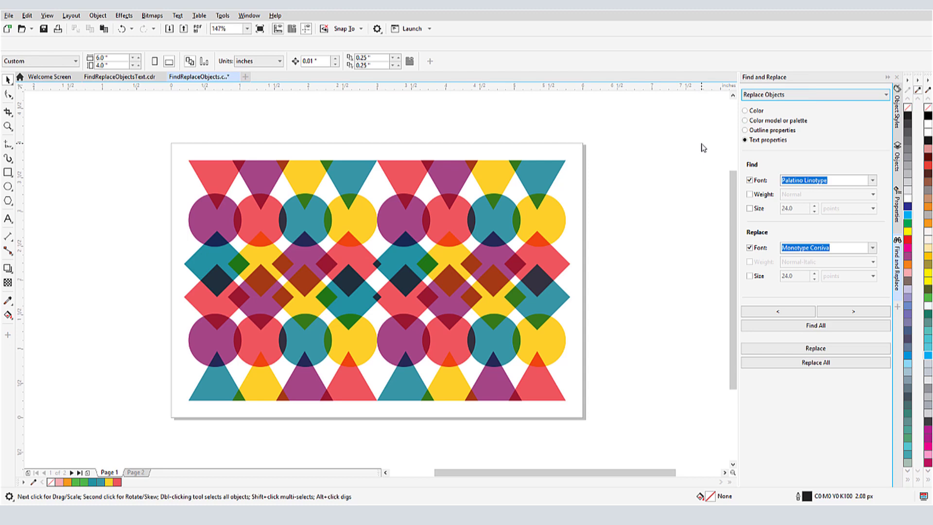
left_click(744, 111)
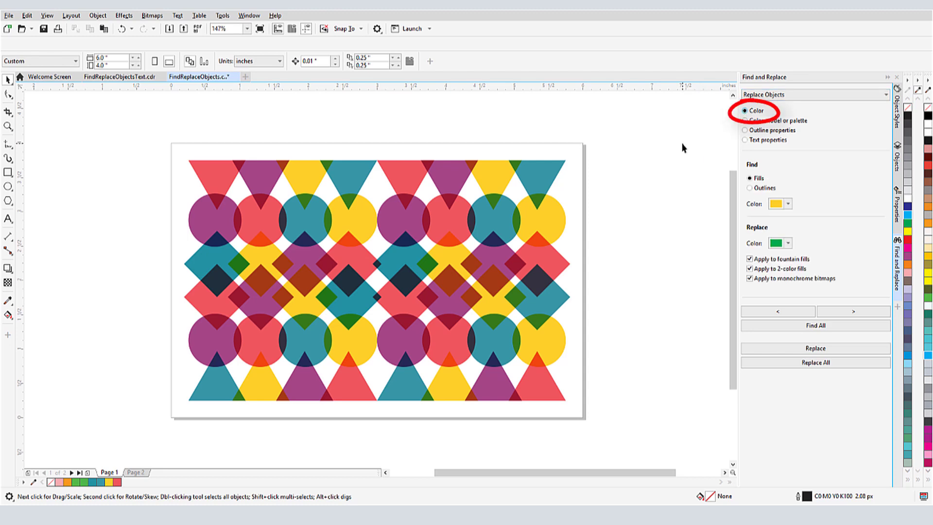
left_click(788, 204)
left_click(860, 351)
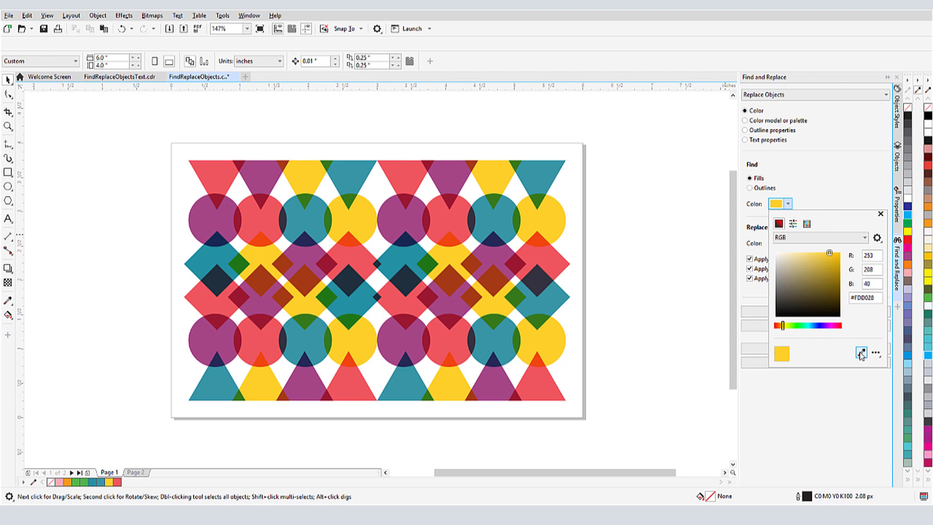
left_click(561, 299)
left_click(880, 214)
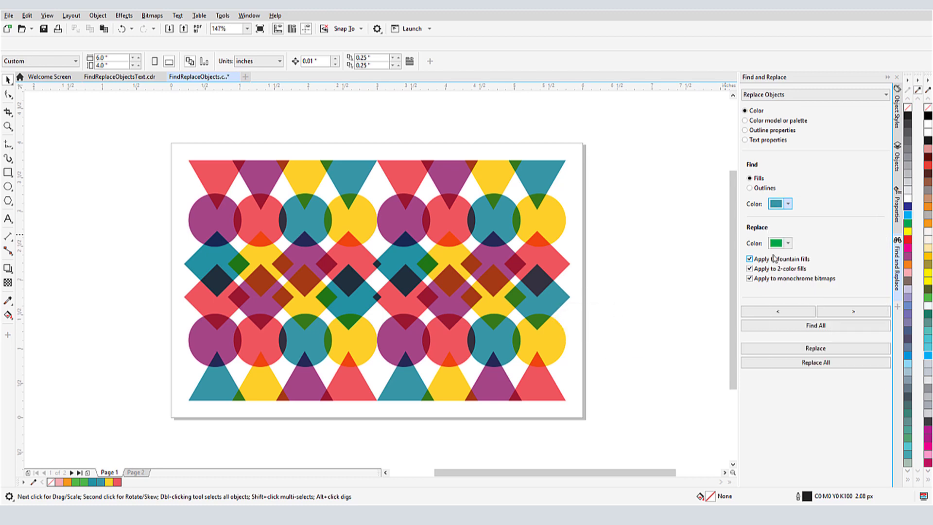
Replace teal shapes with green one by one, then Replace All and decline restarting
left_click(849, 312)
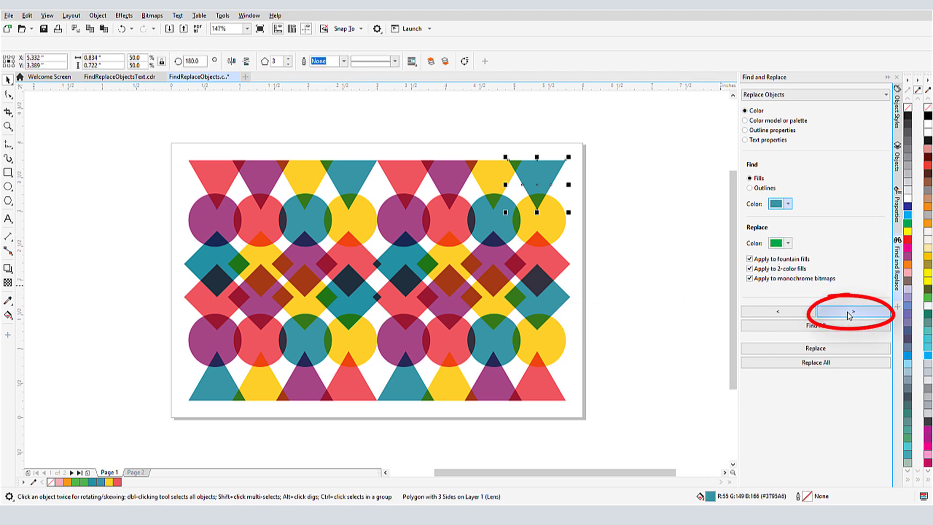
left_click(850, 312)
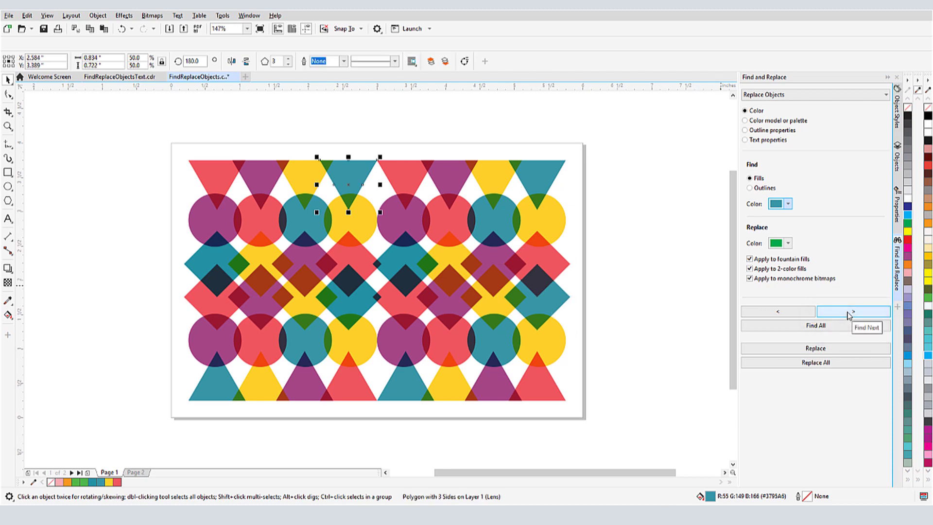
left_click(849, 352)
left_click(848, 353)
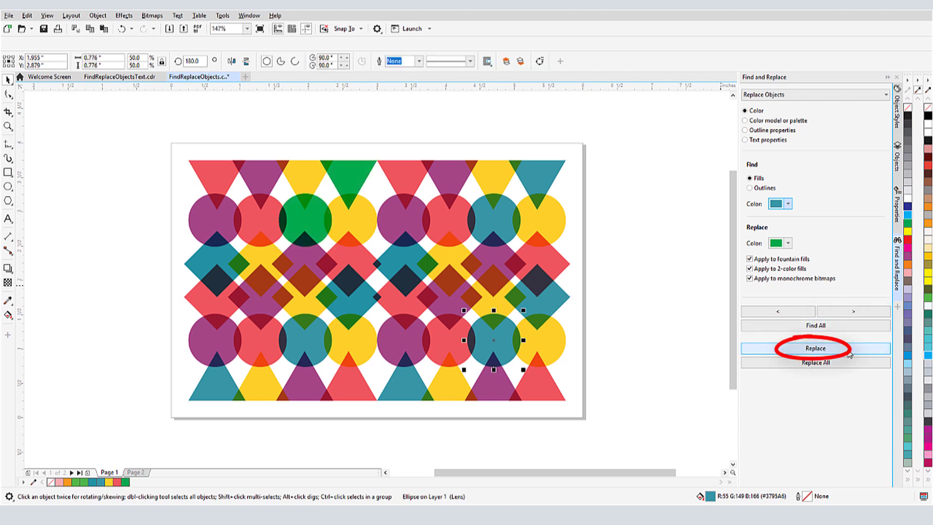
left_click(850, 352)
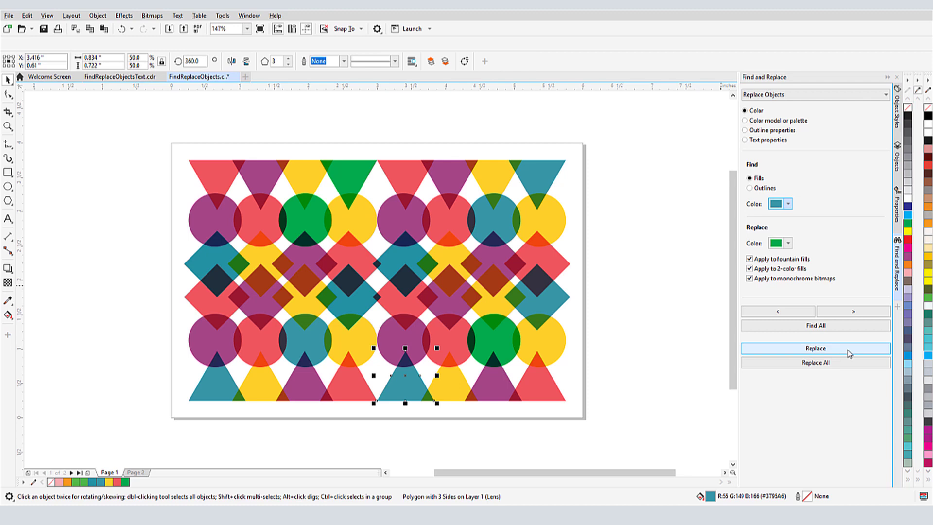
left_click(813, 362)
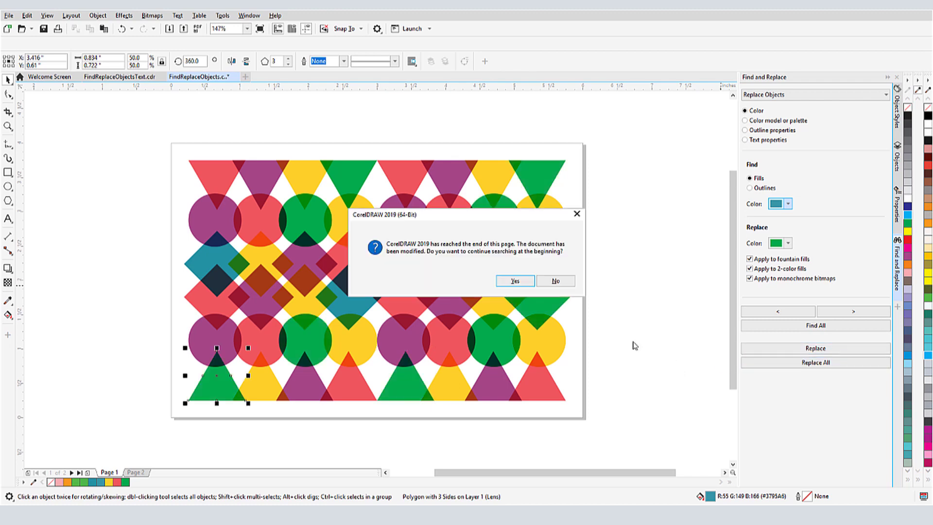
left_click(555, 281)
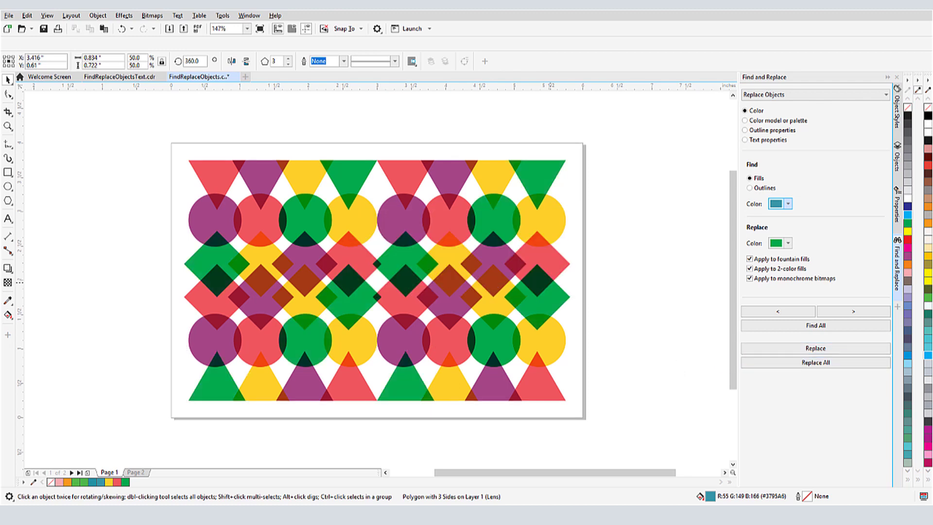
Switch the Replace Objects mode from colour to text properties for the Palatino-to-Corsiva swap
left_click(745, 121)
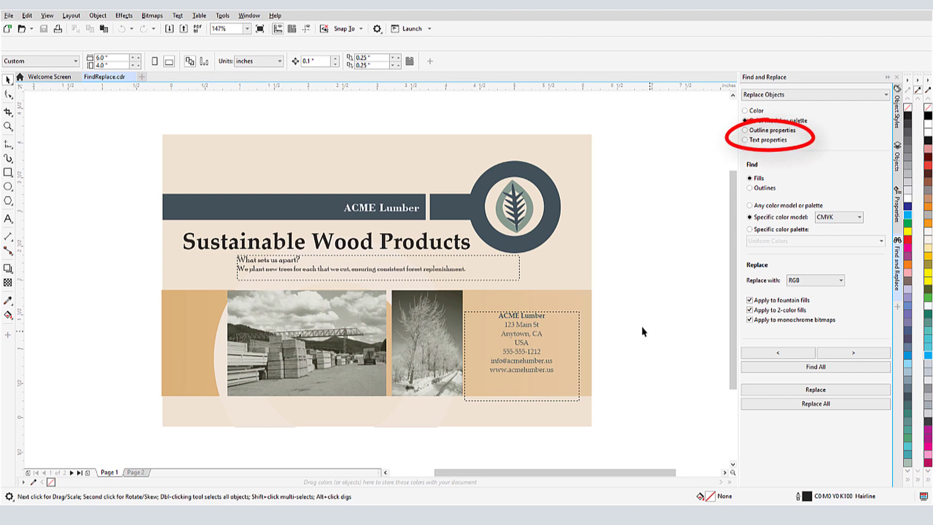
left_click(426, 253)
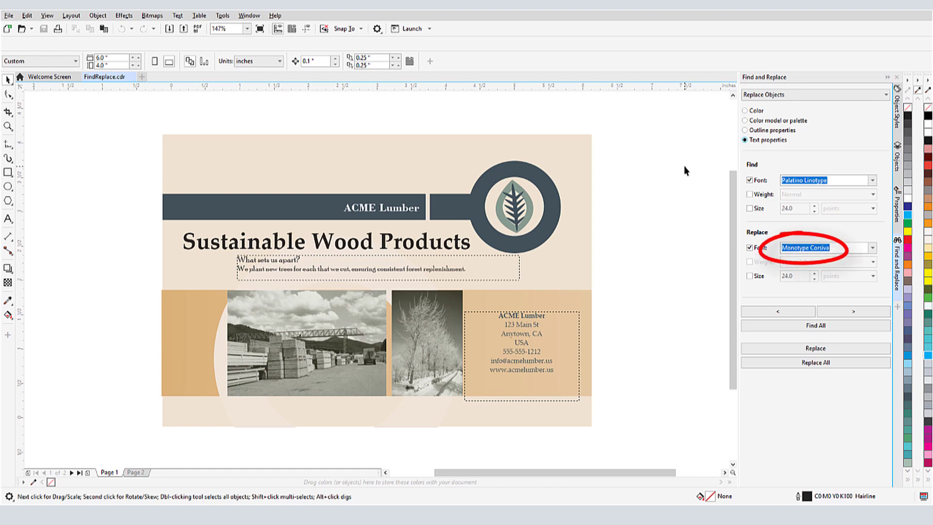
Replace all Palatino Linotype text with Monotype Corsiva on Page 1, then on Page 2
left_click(815, 362)
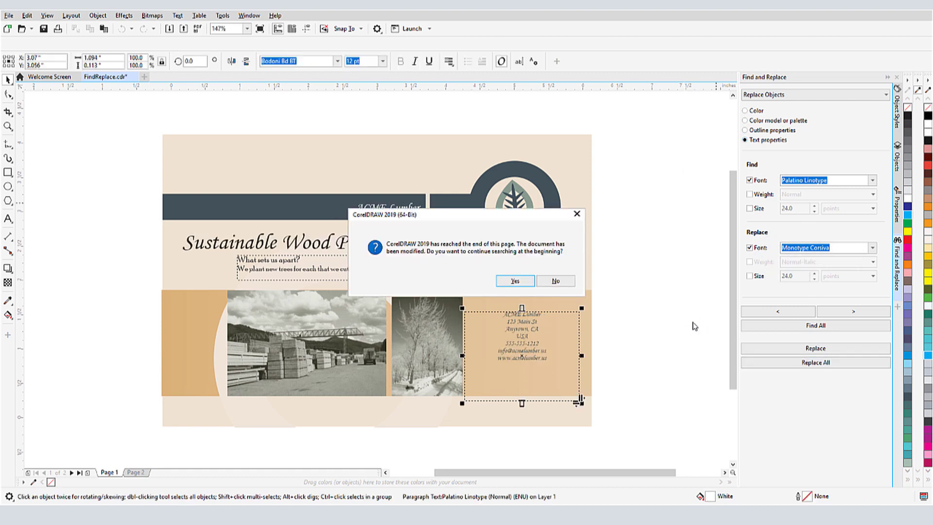
left_click(556, 280)
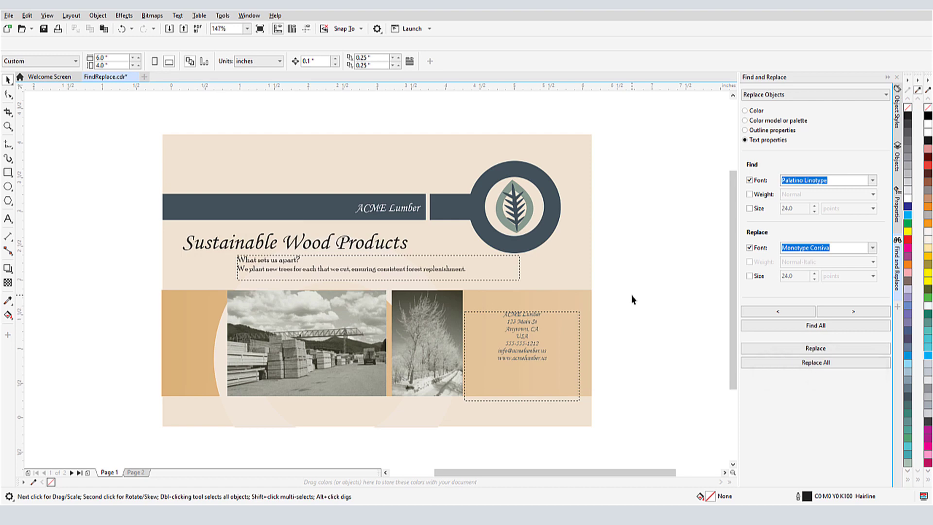
left_click(136, 472)
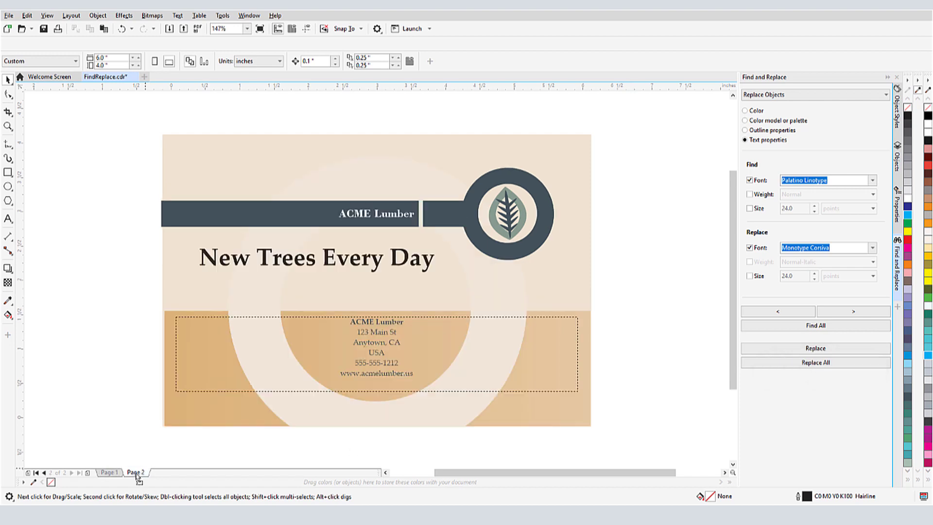
left_click(789, 366)
left_click(559, 283)
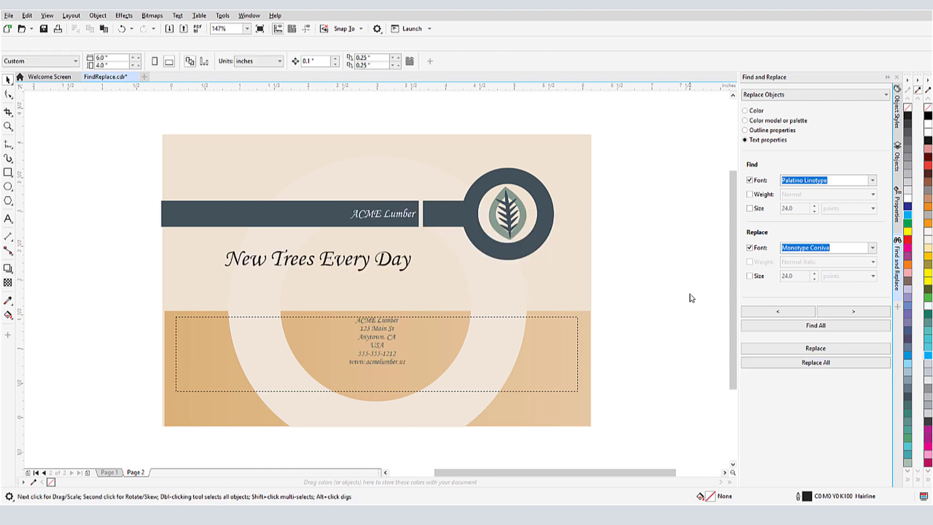
Build a Find Objects query for Artistic and Paragraph Text in Monotype Corsiva
left_click(753, 97)
left_click(752, 106)
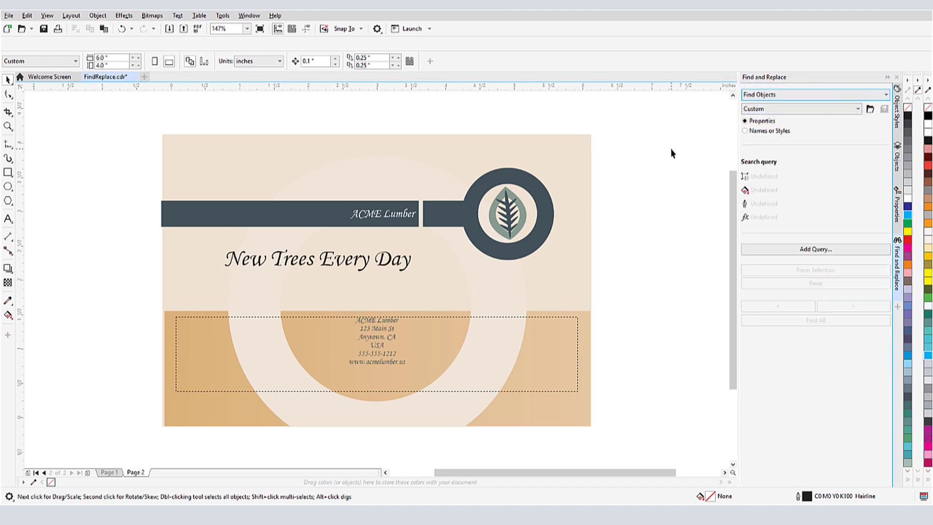
left_click(797, 250)
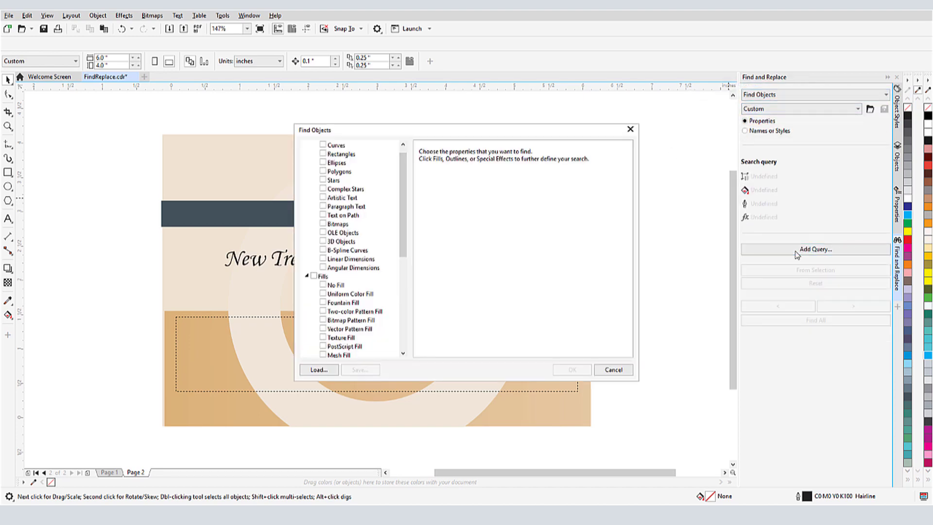
left_click(323, 197)
left_click(323, 207)
left_click(342, 199)
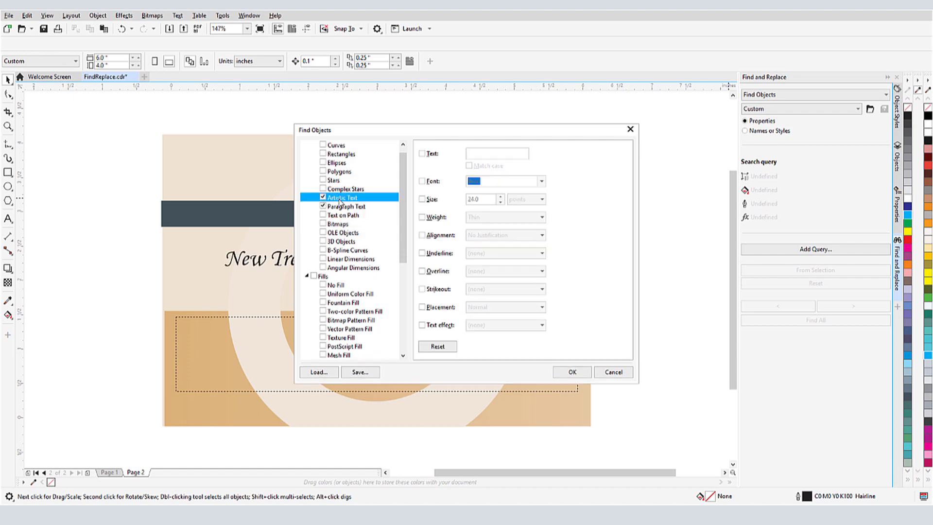
left_click(430, 180)
left_click(541, 180)
left_click(541, 180)
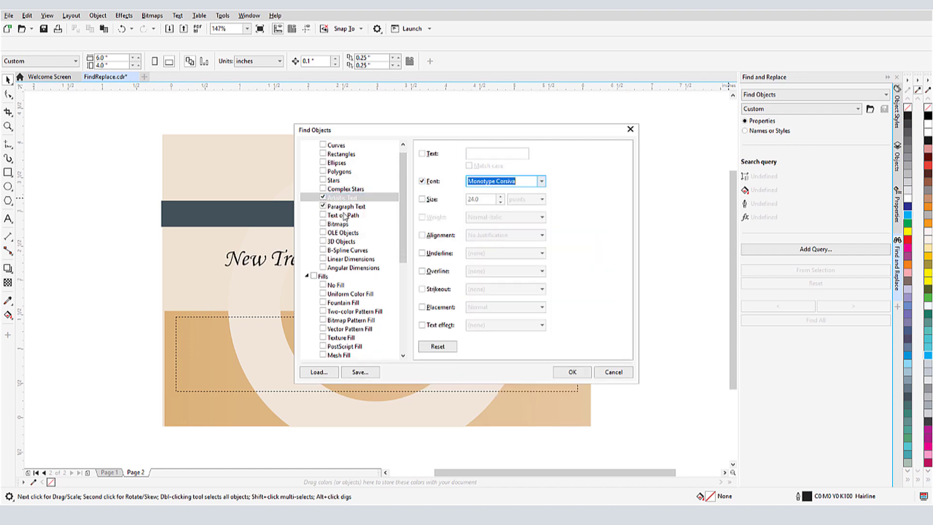
left_click(346, 206)
left_click(541, 181)
left_click(541, 181)
left_click(573, 372)
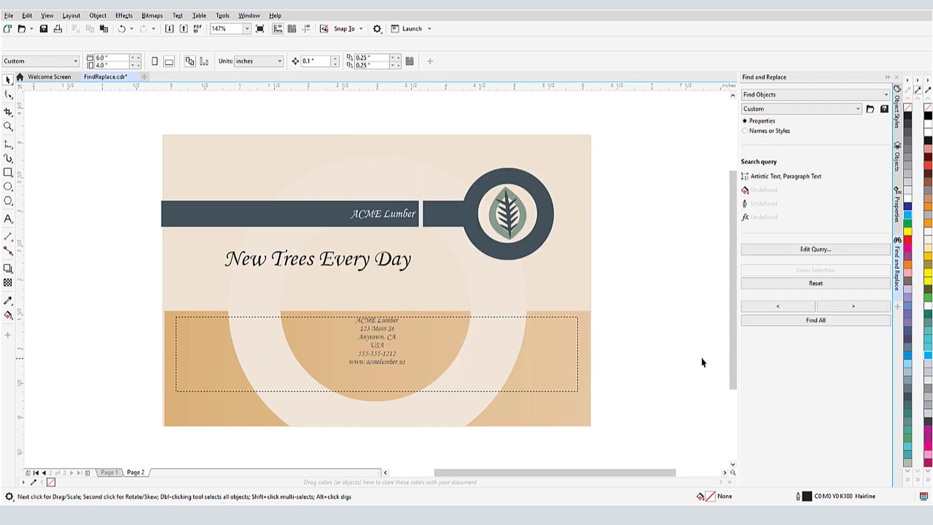
Select all matching Monotype Corsiva text on Page 2 and Page 1, then clear the selection
left_click(761, 321)
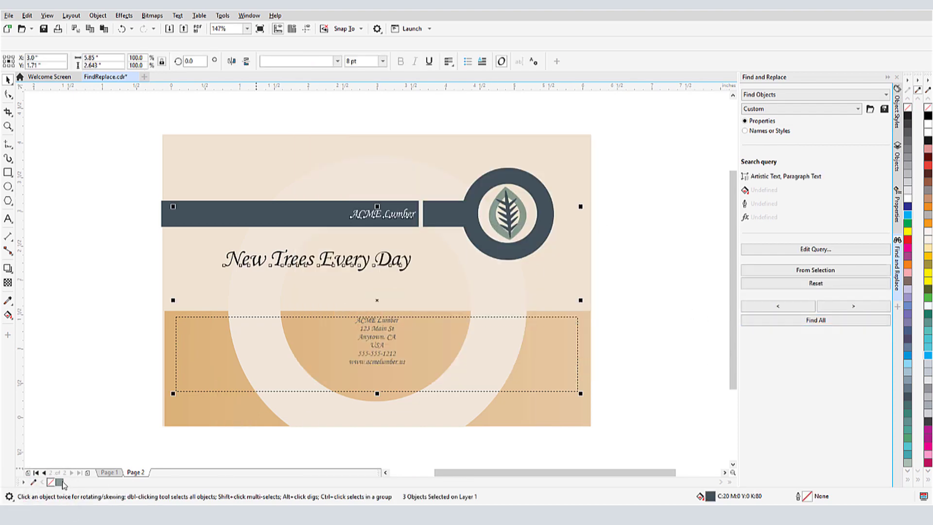
left_click(107, 472)
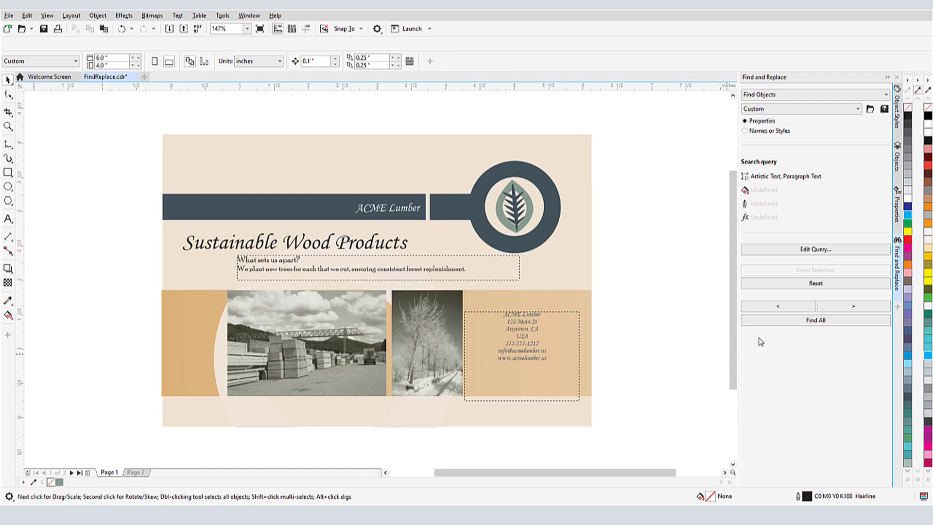
left_click(766, 321)
left_click(68, 406)
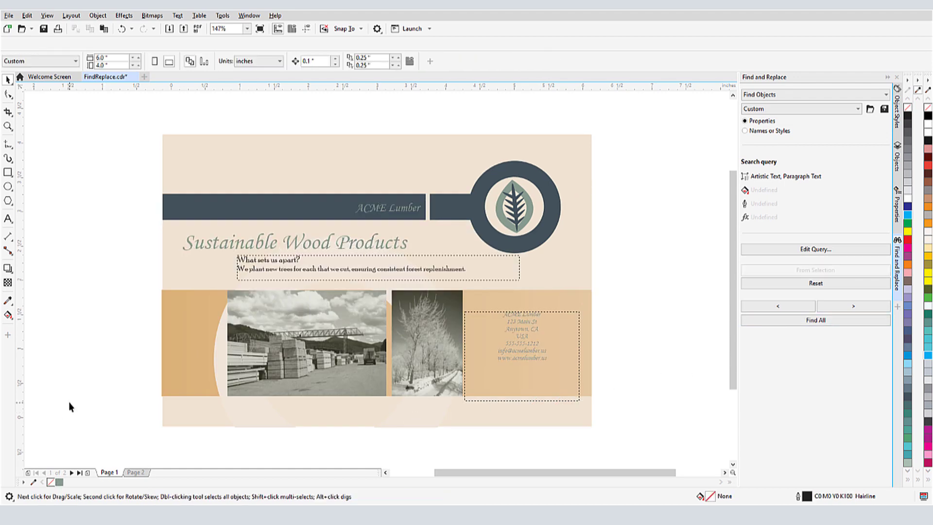
Search the text for ACME and step through its occurrences
left_click(851, 94)
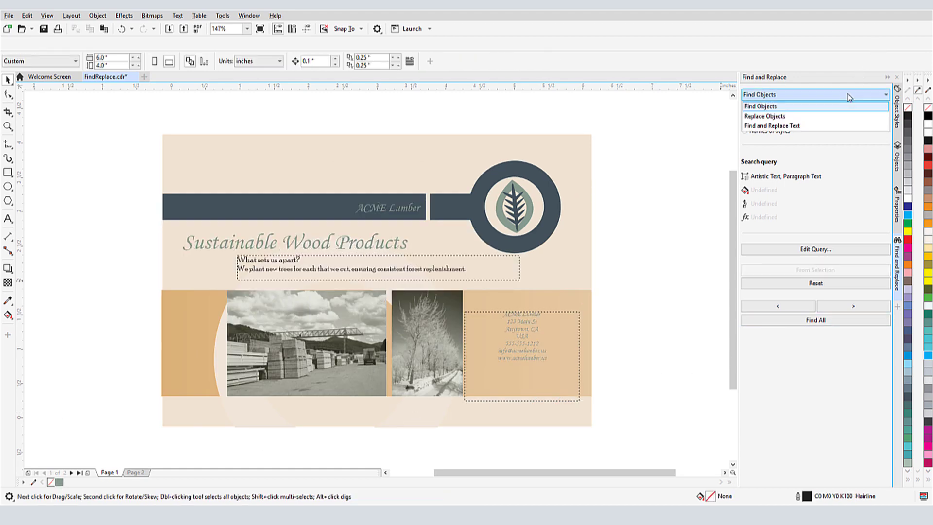
left_click(792, 128)
left_click(715, 168)
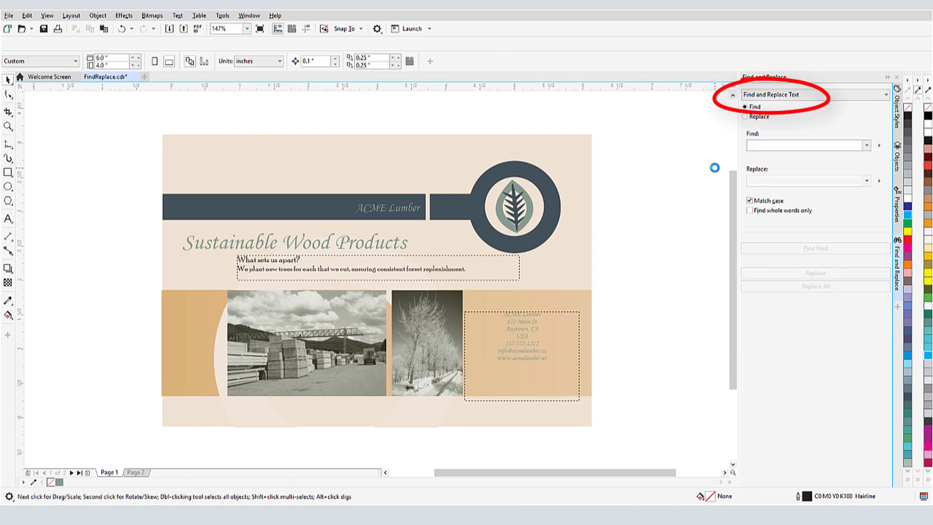
left_click(758, 145)
type("A")
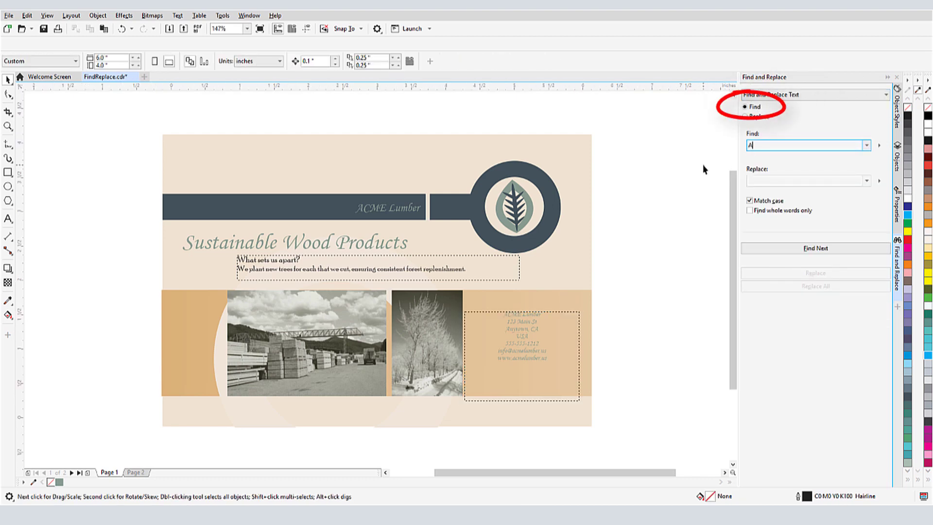
type("CME")
left_click(823, 249)
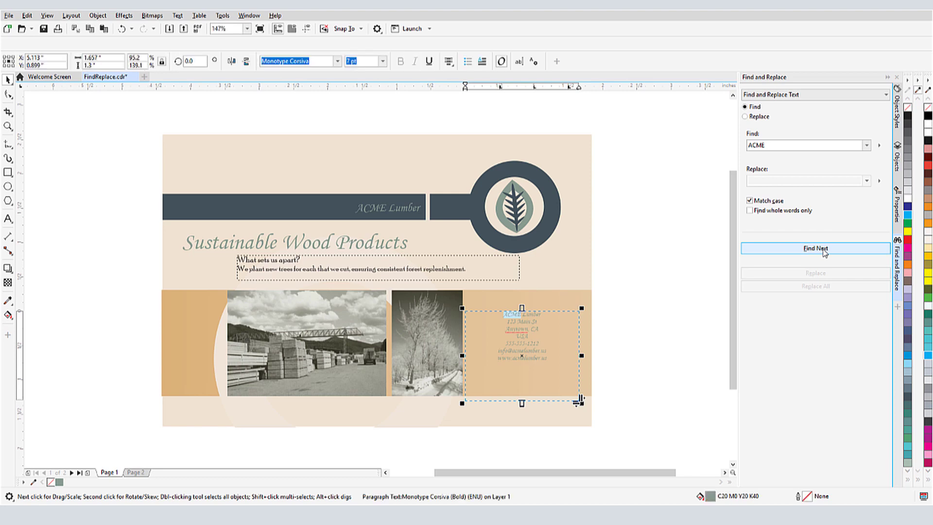
left_click(823, 248)
left_click(823, 248)
left_click(824, 249)
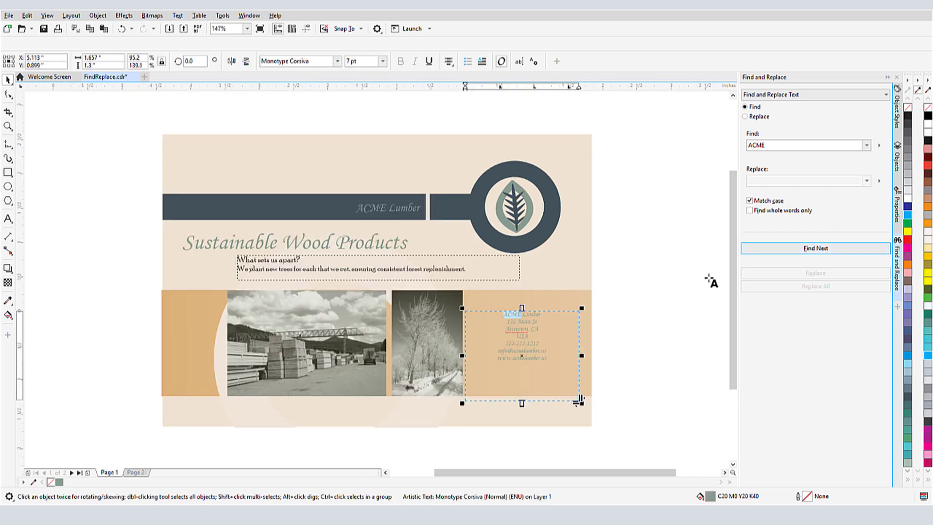
Replace every ACME with ABC
left_click(744, 117)
left_click(765, 180)
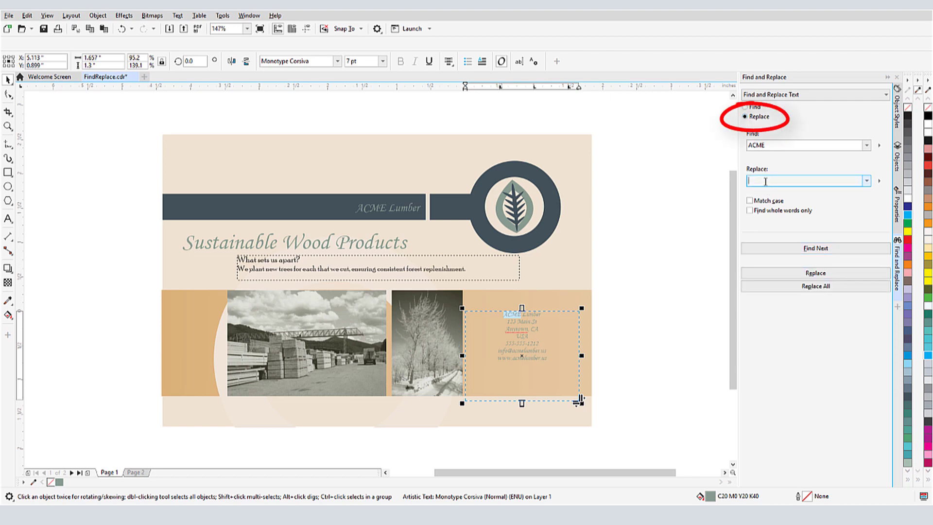
type("A")
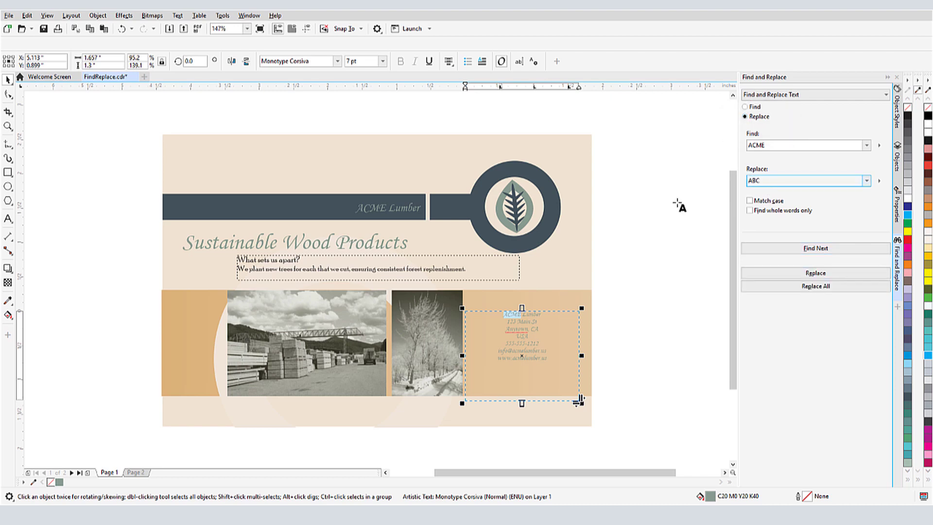
type("BC")
left_click(778, 286)
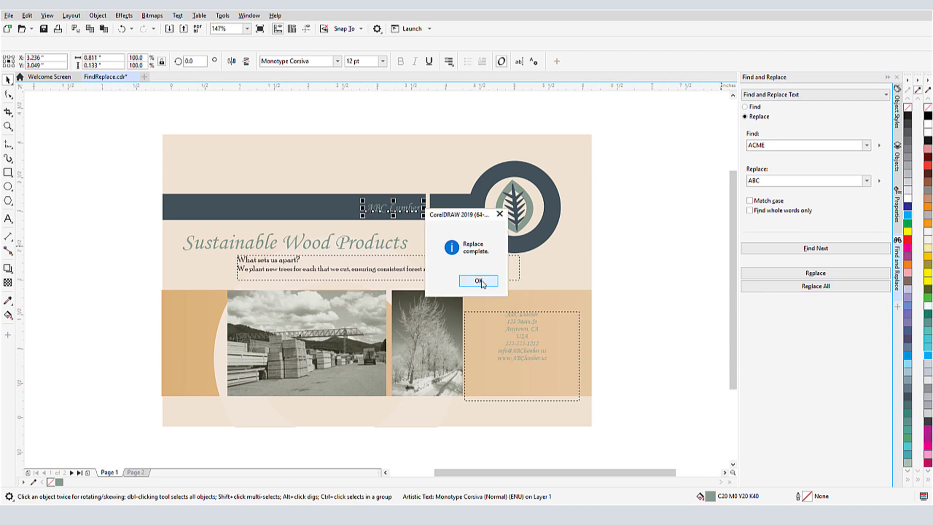
left_click(478, 280)
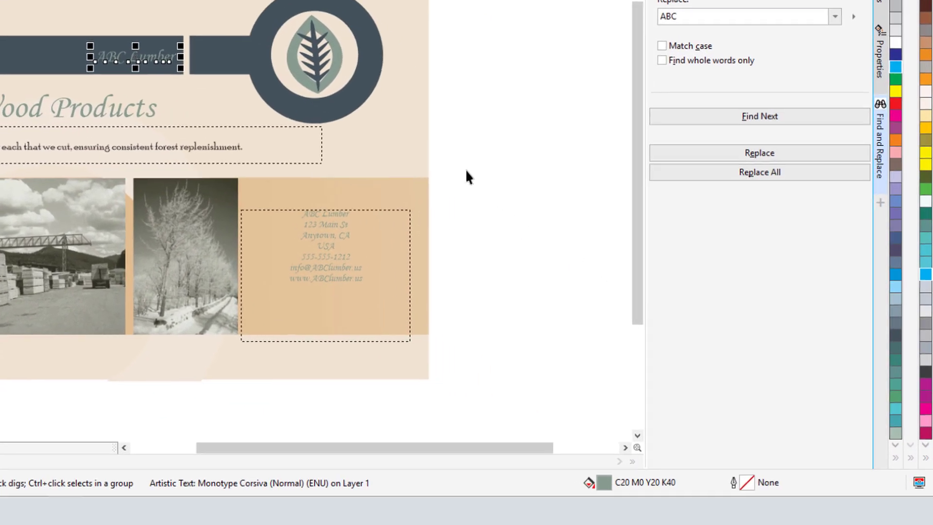
Undo the replacement and redo ACME to ABC with Match case enabled
left_click(558, 240)
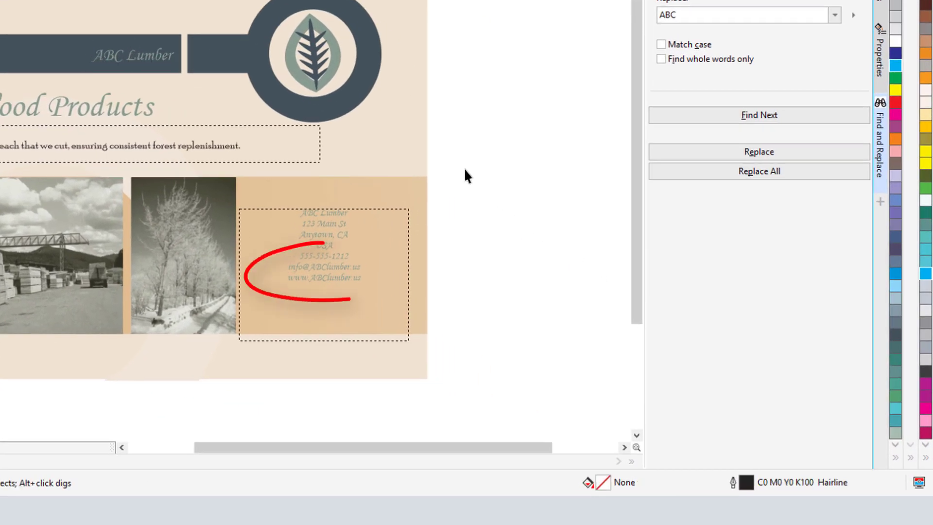
key("ctrl+z")
left_click(661, 45)
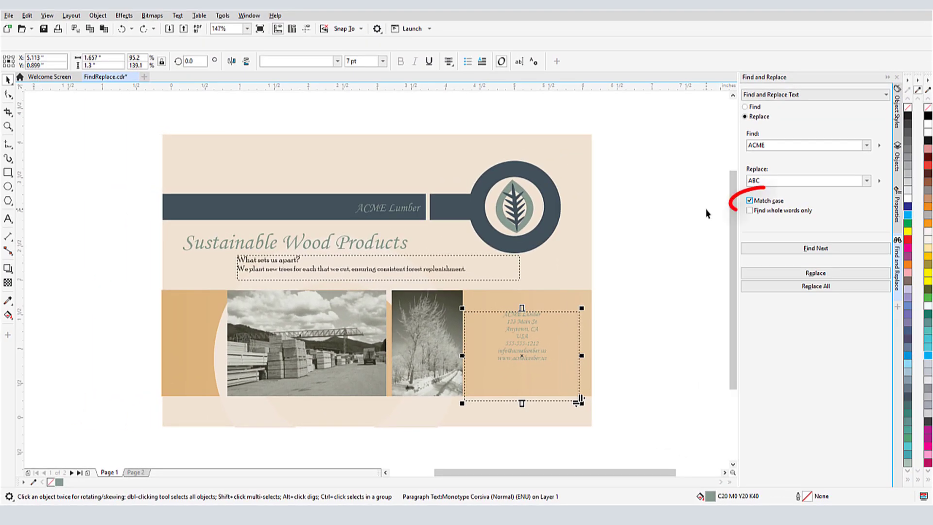
left_click(789, 287)
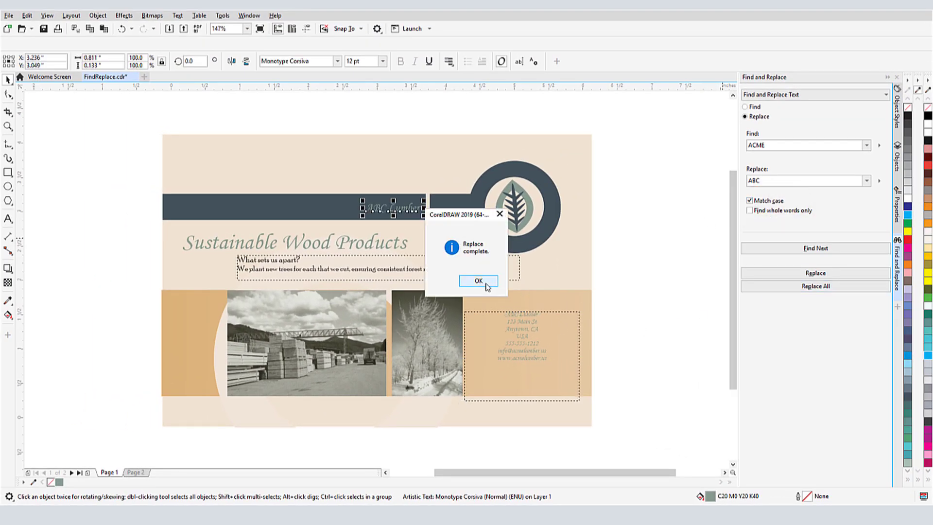
left_click(479, 281)
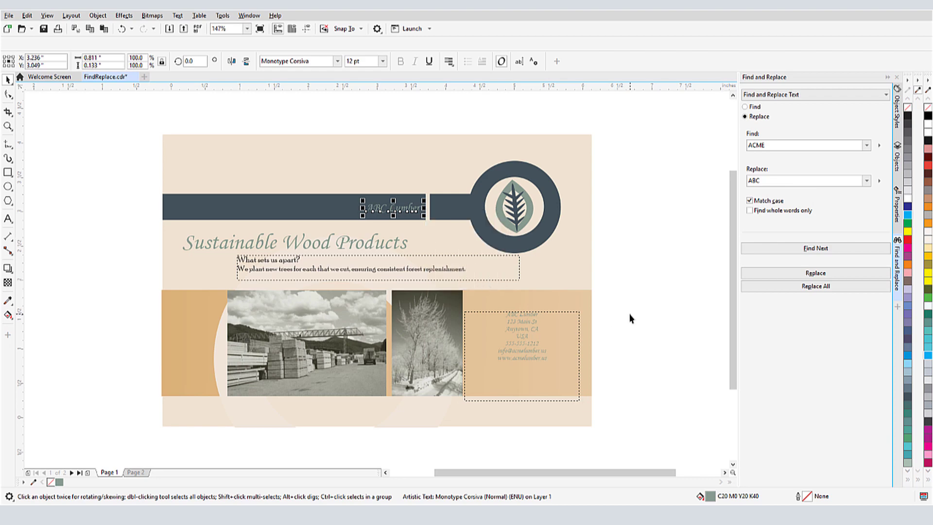